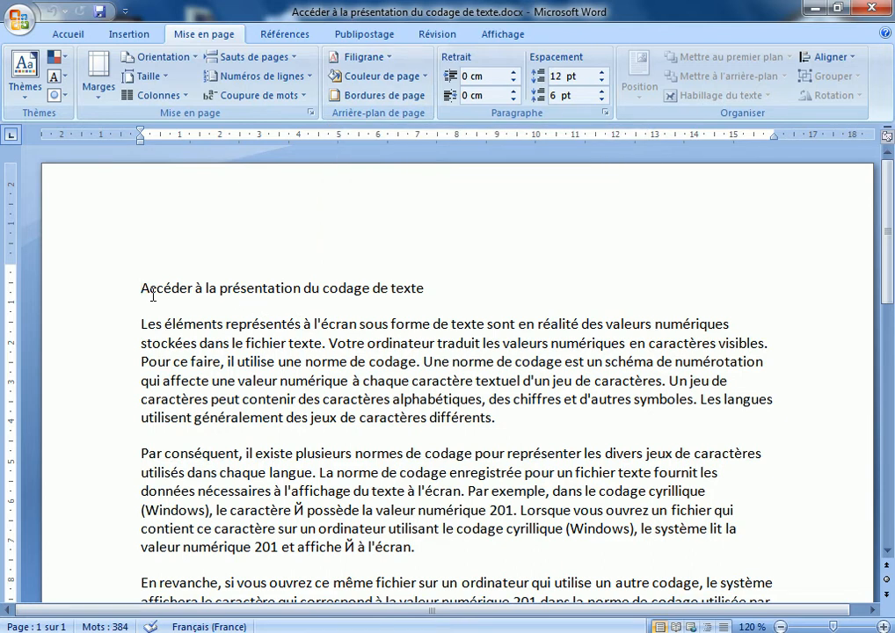
Select the first body paragraph, starting with "Les éléments représentés", and bring up its text border (Bordures) settings
{"action": "scroll", "coordinate": [159, 352], "scroll_direction": "down", "scroll_amount": 2}
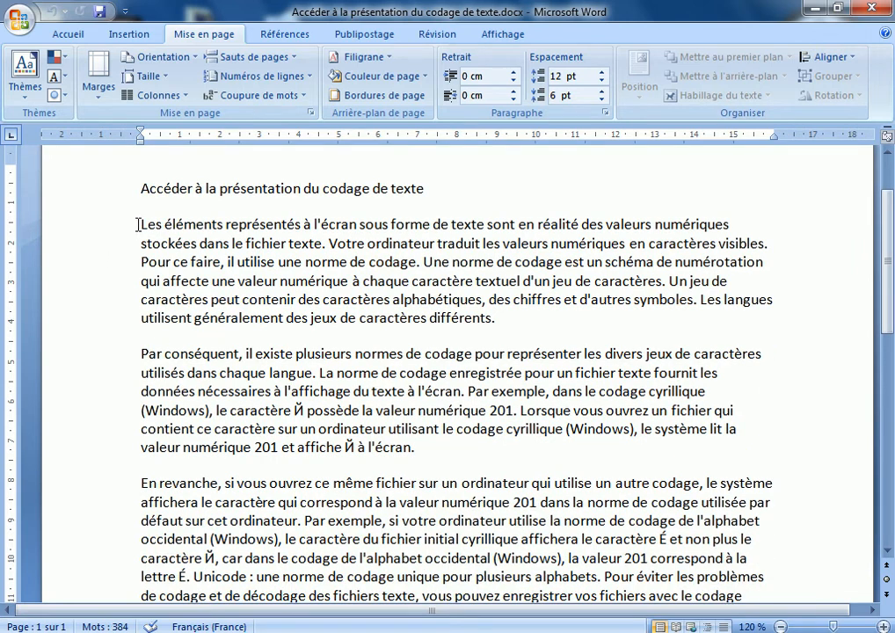
{"action": "left_click_drag", "start_coordinate": [138, 225], "coordinate": [531, 317]}
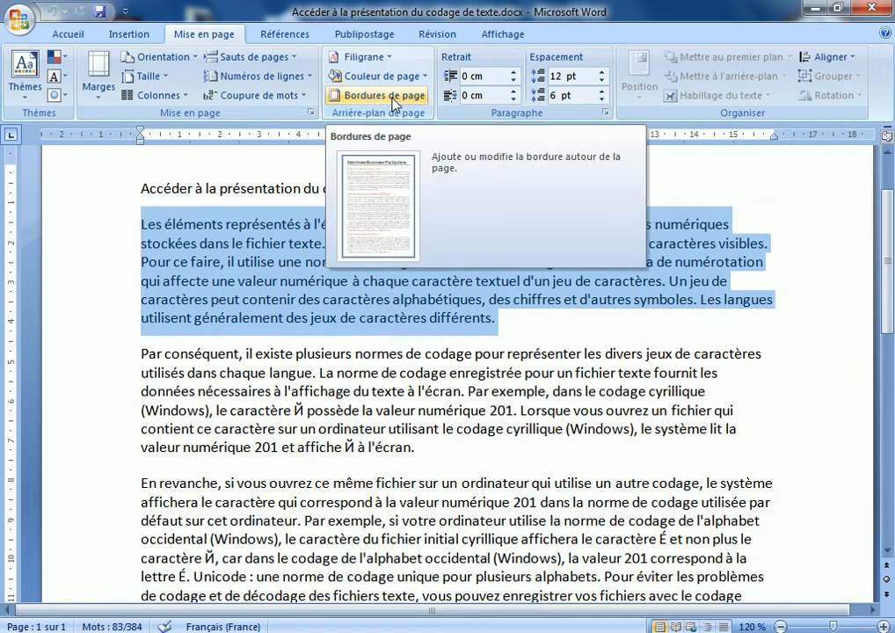
{"action": "left_click", "coordinate": [393, 103]}
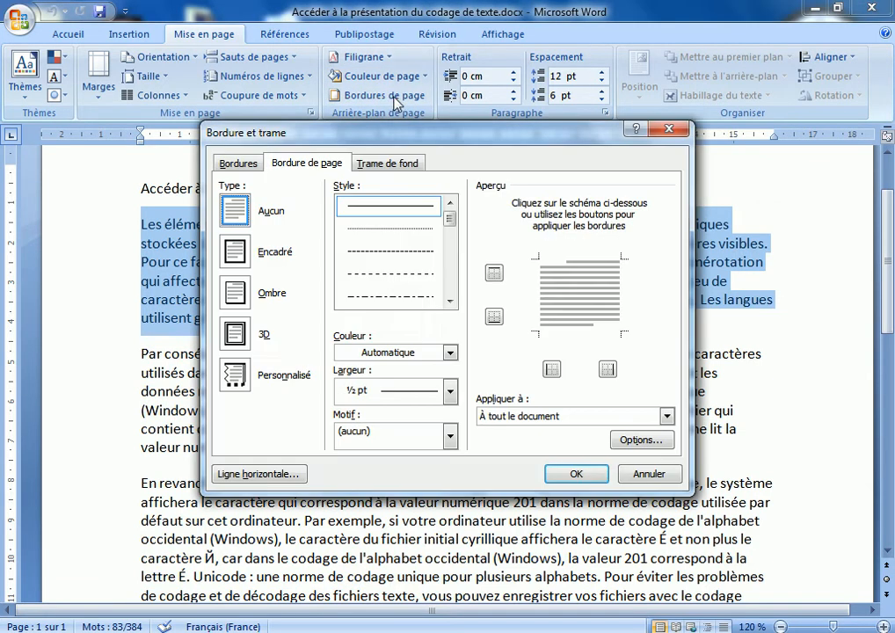
{"action": "left_click_drag", "start_coordinate": [392, 129], "coordinate": [449, 106]}
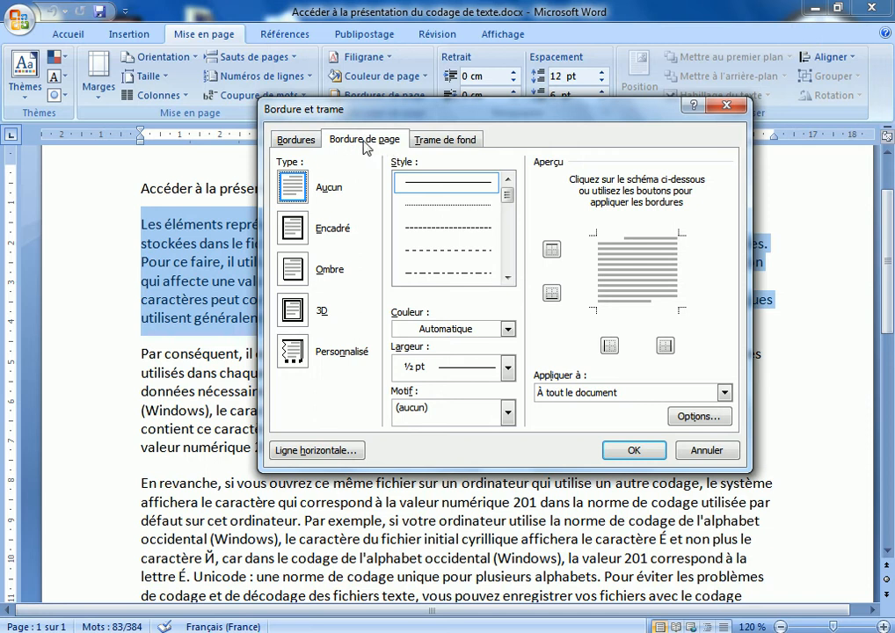
{"action": "left_click", "coordinate": [296, 141]}
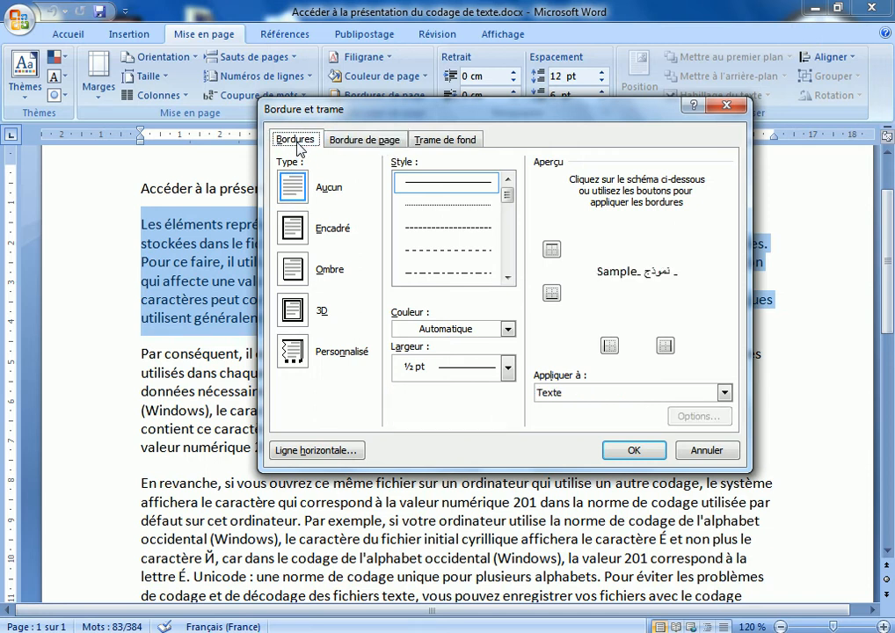
{"action": "left_click", "coordinate": [440, 143]}
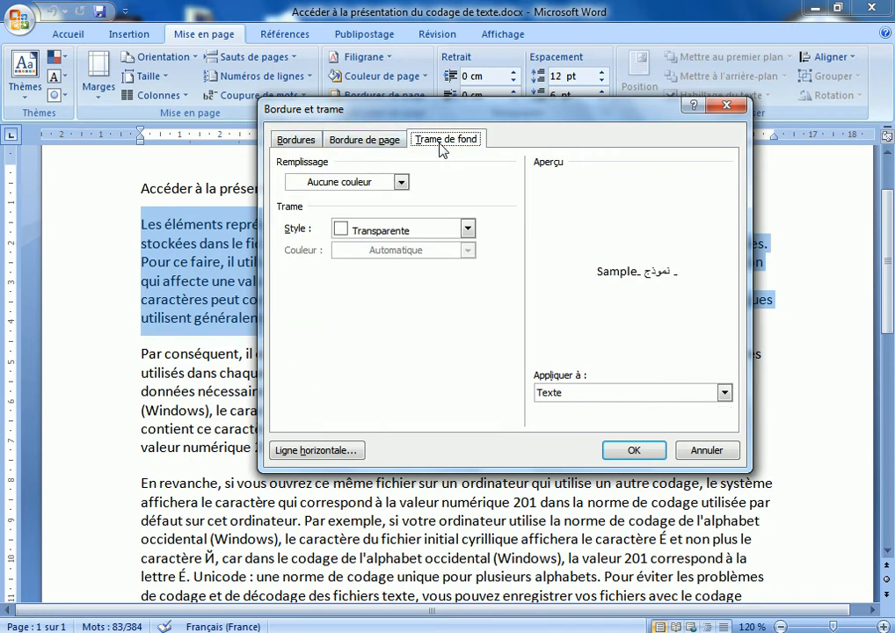
{"action": "left_click", "coordinate": [300, 147]}
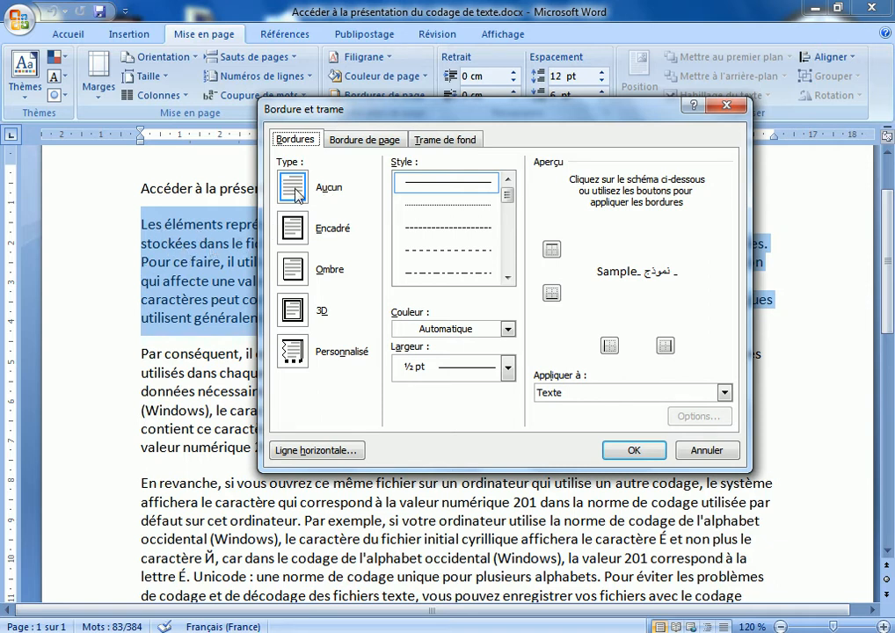
Choose the Encadré border type with a double wavy line style and set its colour to green
{"action": "left_click", "coordinate": [295, 231]}
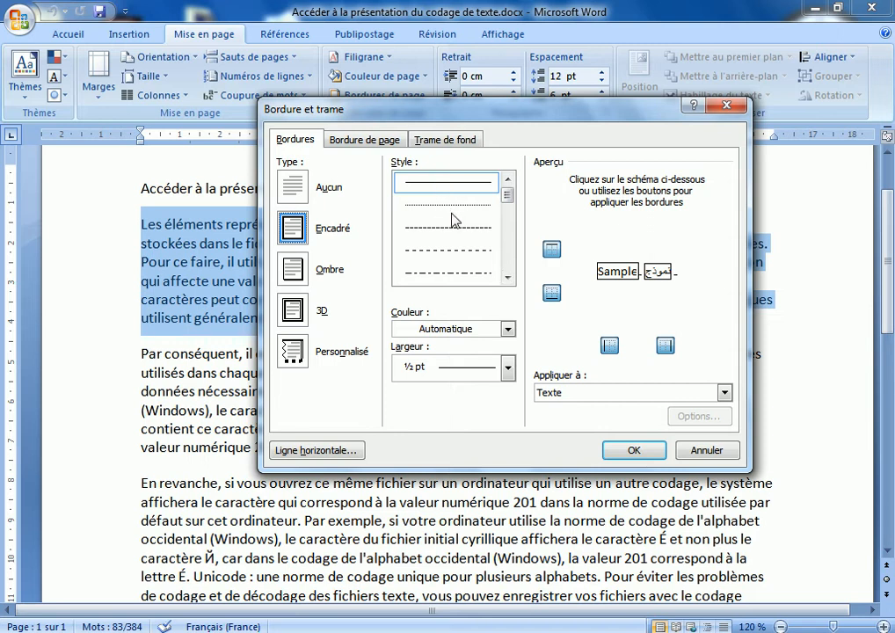
{"action": "left_click", "coordinate": [507, 277]}
{"action": "left_click", "coordinate": [507, 277]}
{"action": "left_click", "coordinate": [508, 276]}
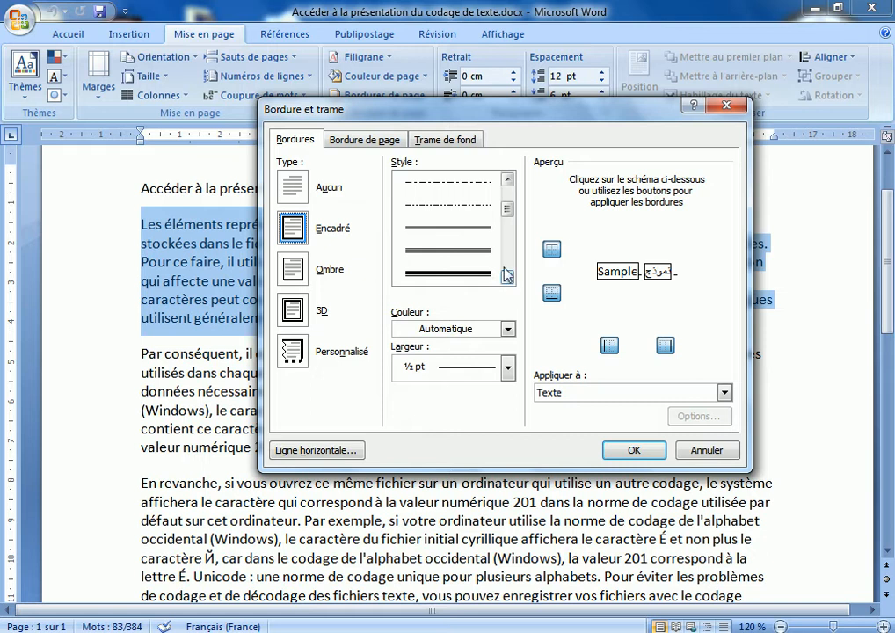
{"action": "left_click_drag", "start_coordinate": [510, 208], "coordinate": [509, 248]}
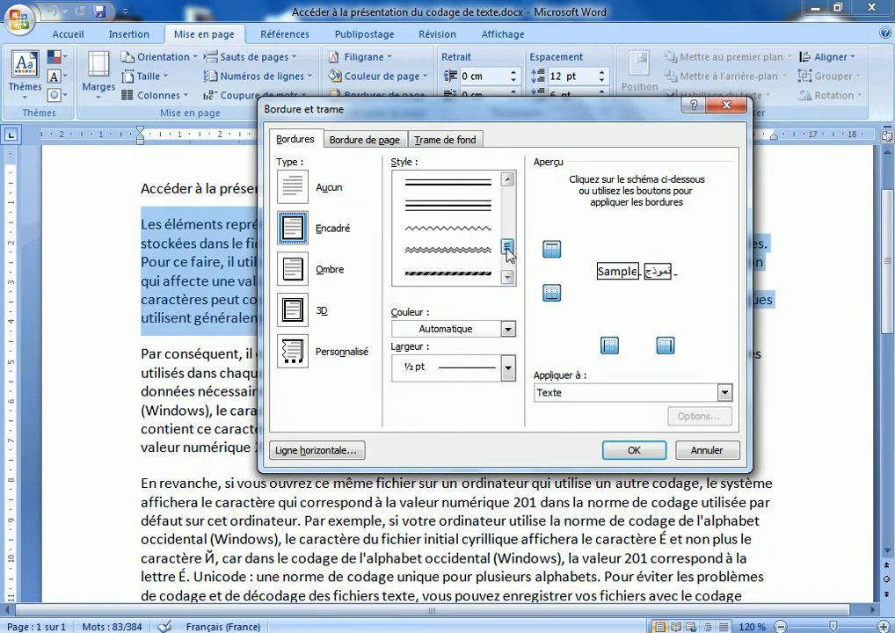
{"action": "left_click", "coordinate": [453, 257]}
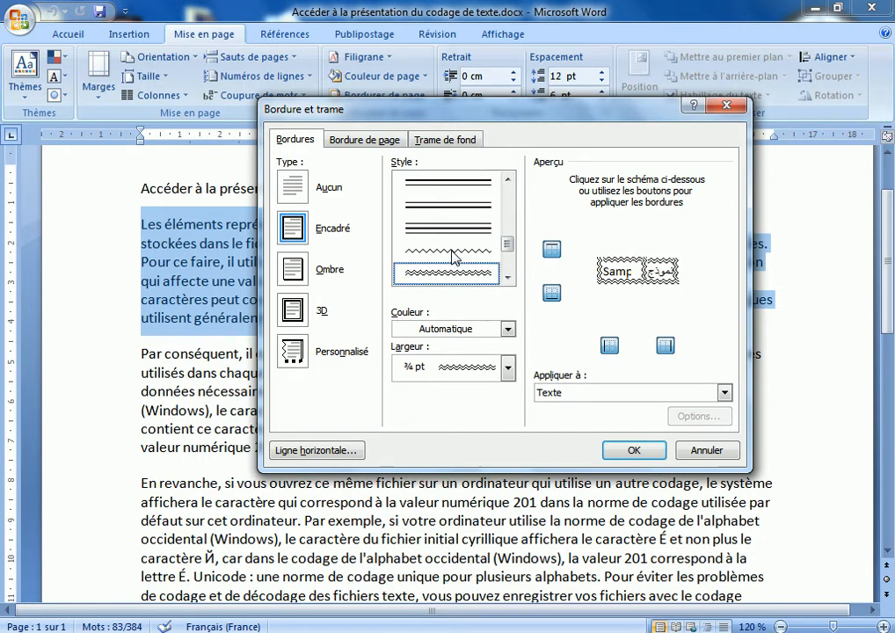
{"action": "left_click", "coordinate": [437, 332]}
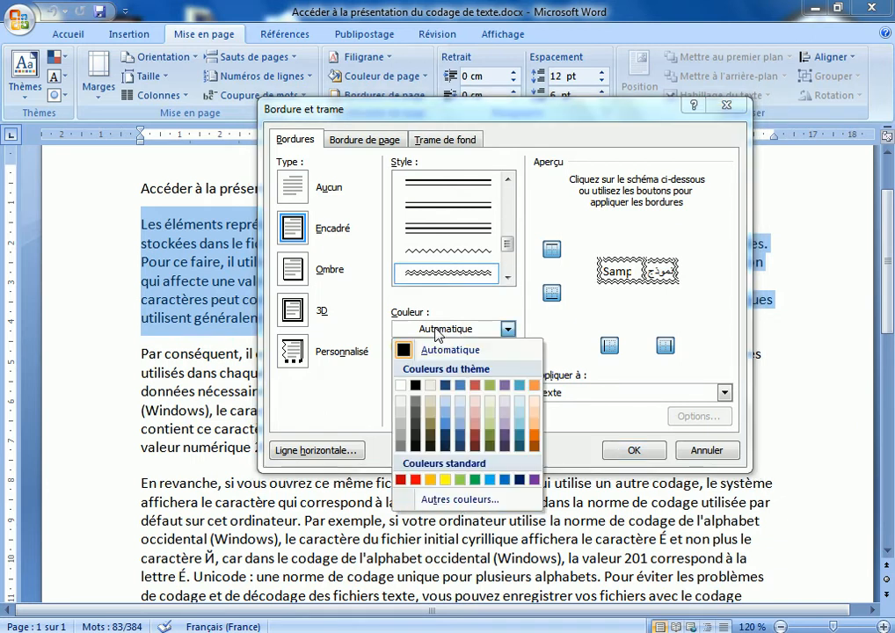
{"action": "left_click", "coordinate": [476, 481]}
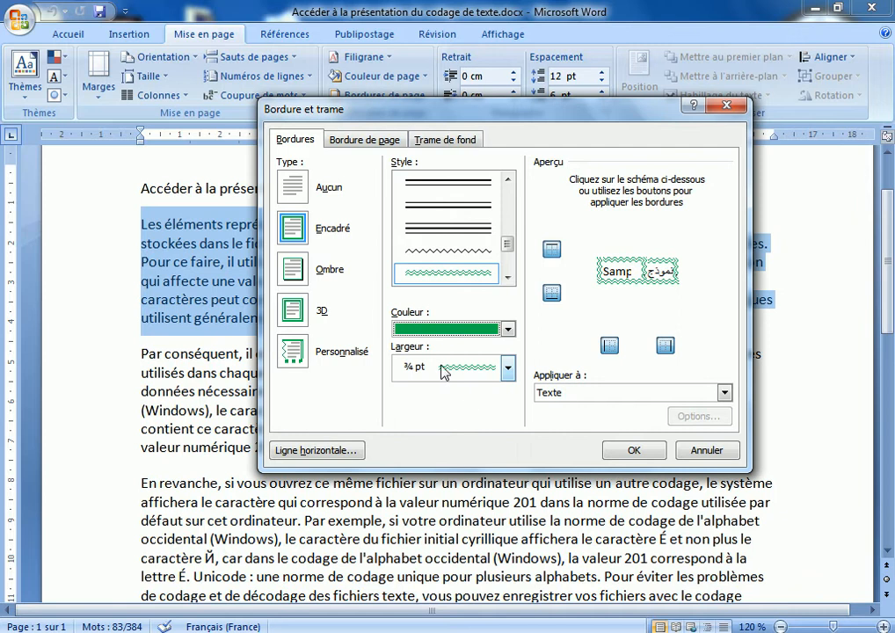
{"action": "left_click", "coordinate": [441, 373]}
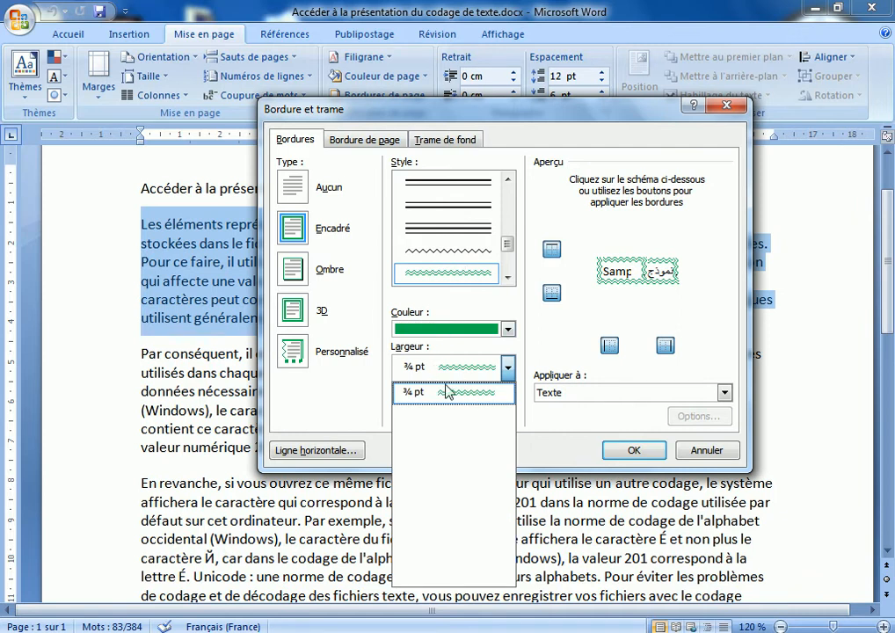
{"action": "left_click", "coordinate": [451, 371]}
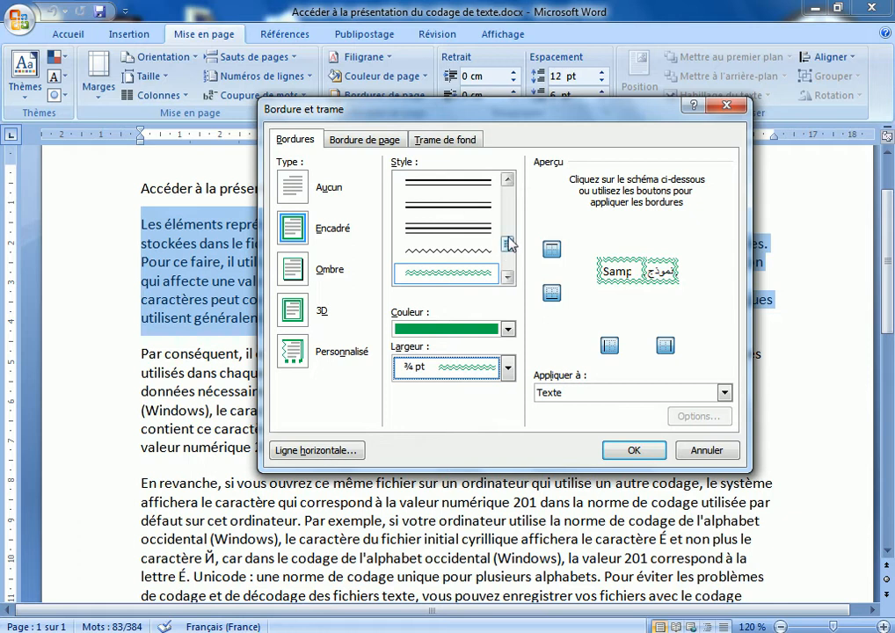
Change the box border to a single solid green line, 1 pt wide, and apply it to the selected text
{"action": "left_click_drag", "start_coordinate": [507, 243], "coordinate": [508, 192]}
{"action": "left_click", "coordinate": [484, 188]}
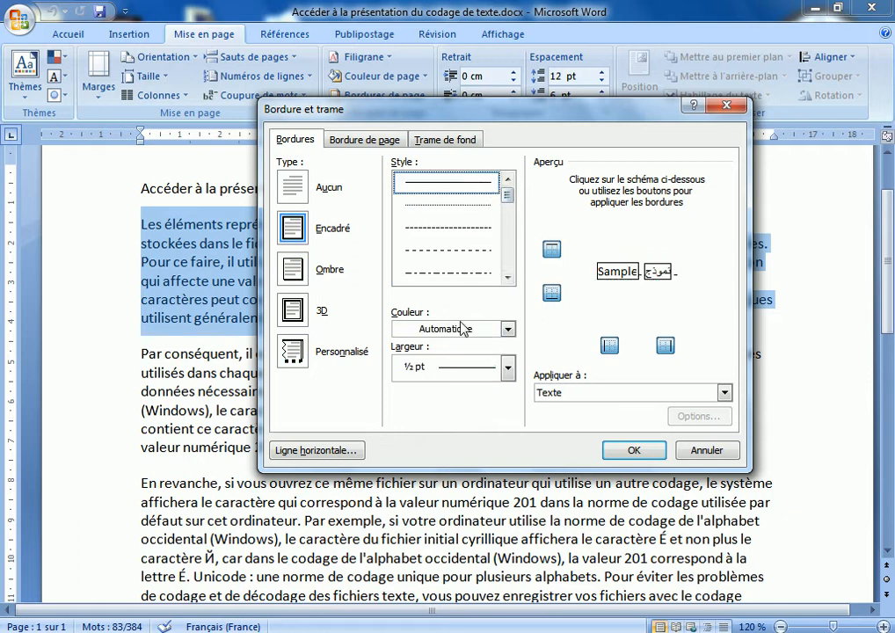
{"action": "left_click", "coordinate": [461, 331]}
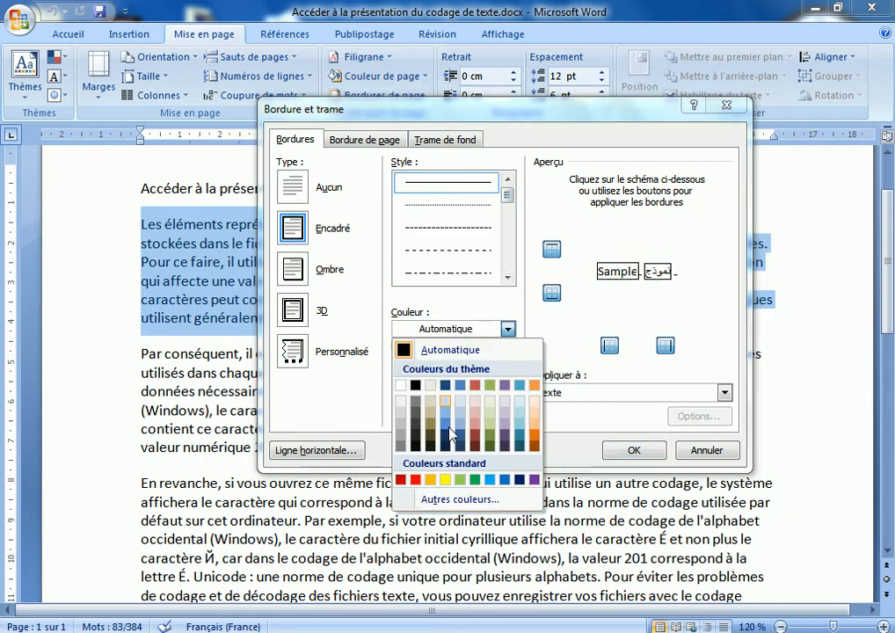
{"action": "left_click", "coordinate": [475, 480]}
{"action": "left_click", "coordinate": [453, 374]}
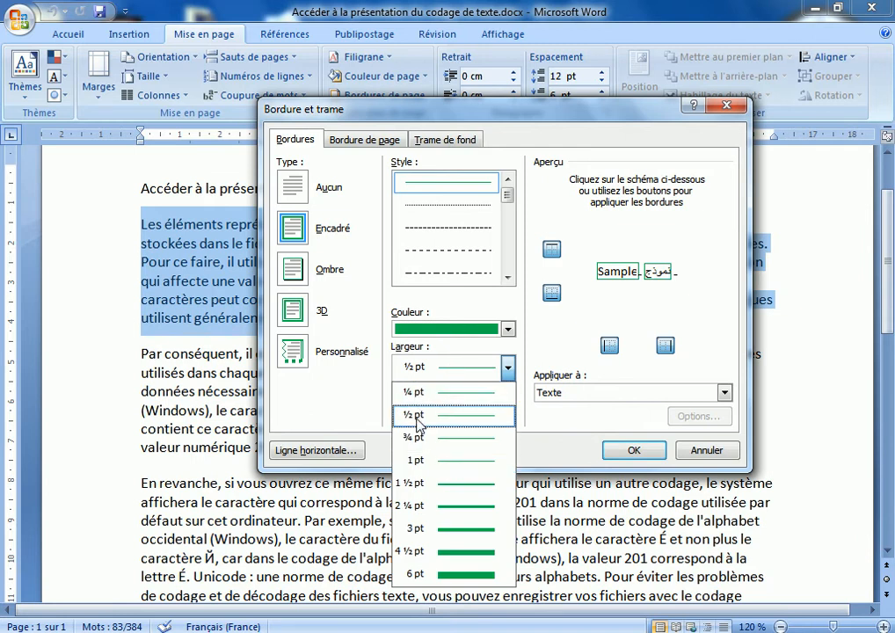
{"action": "left_click", "coordinate": [426, 462]}
{"action": "left_click", "coordinate": [632, 451]}
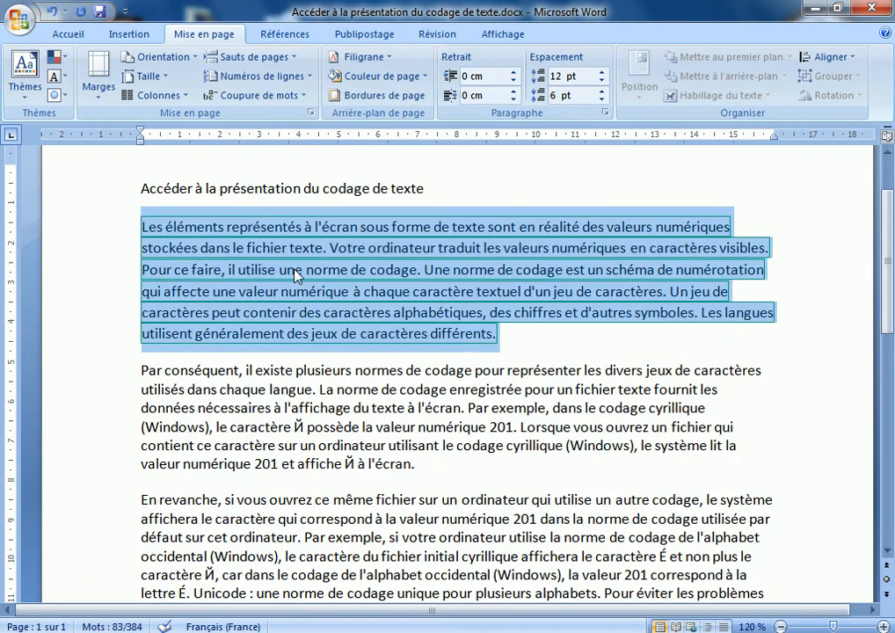
Undo the green border around the paragraph's text lines
{"action": "left_click", "coordinate": [685, 235]}
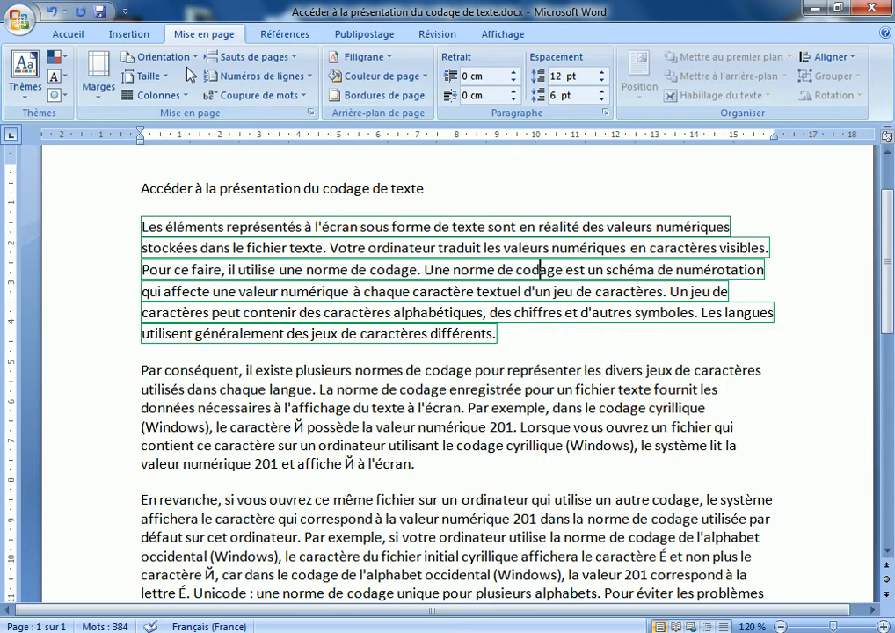
{"action": "left_click", "coordinate": [53, 11]}
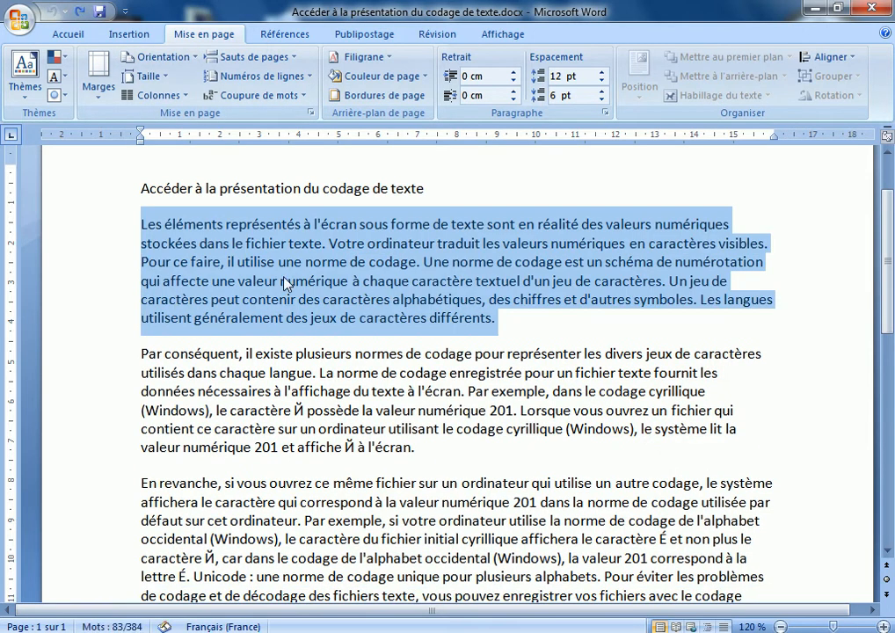
Choose the Encadré type for the page border and set it to apply to this section (À cette section)
{"action": "left_click", "coordinate": [380, 99]}
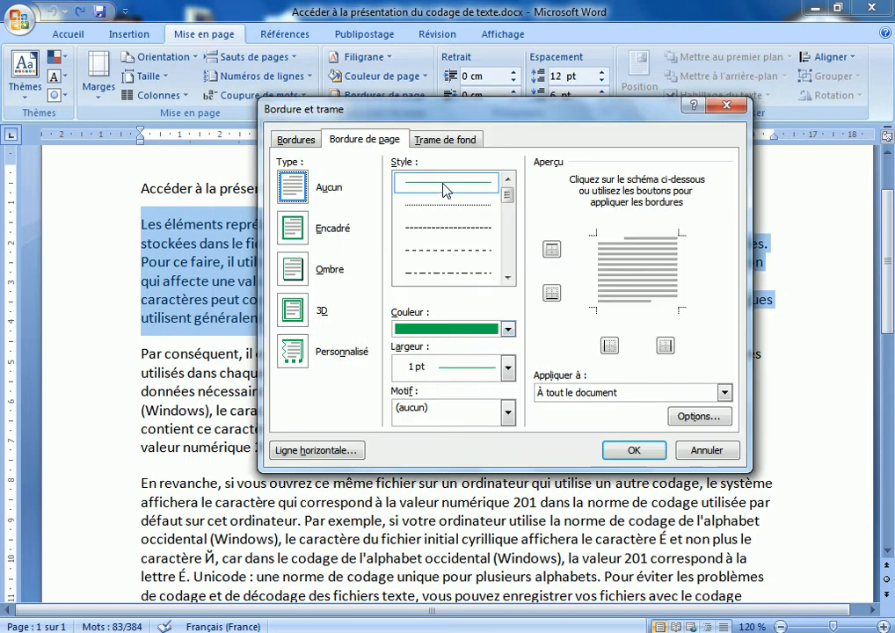
{"action": "left_click", "coordinate": [281, 230]}
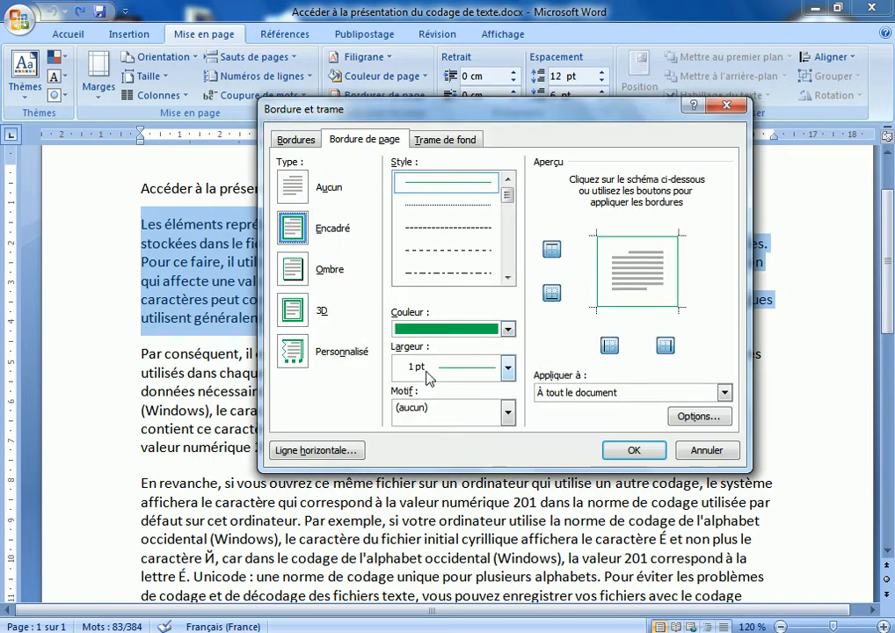
{"action": "left_click", "coordinate": [581, 395]}
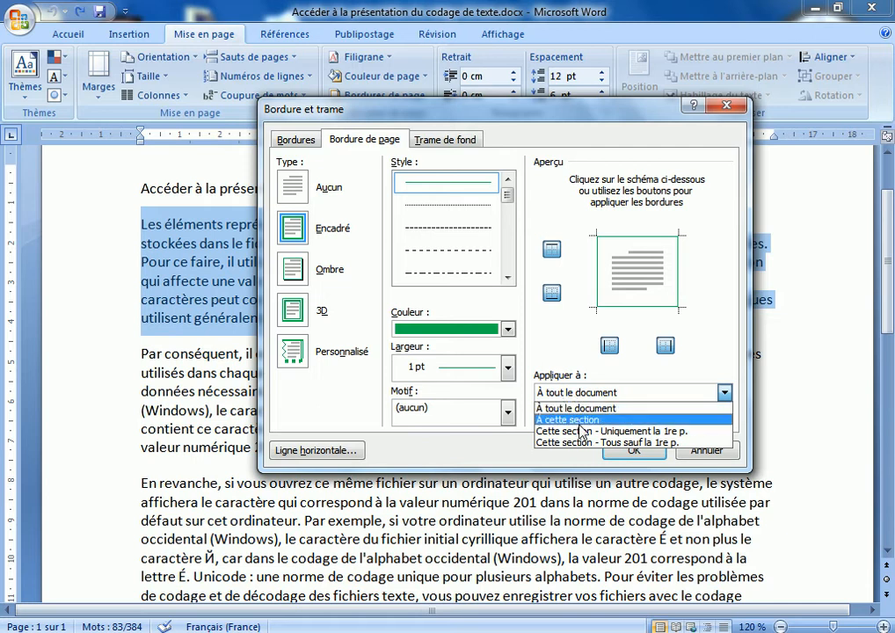
{"action": "left_click", "coordinate": [564, 421]}
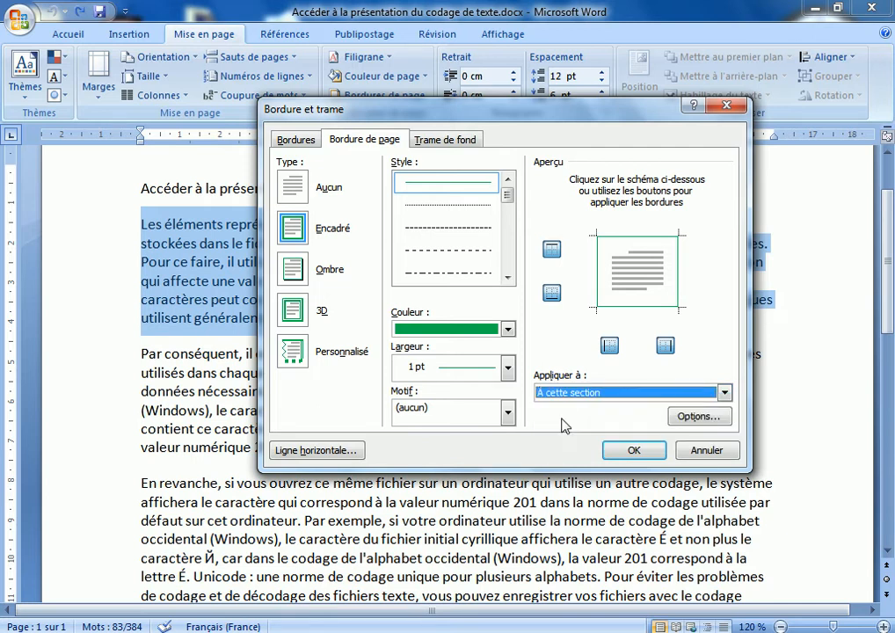
{"action": "left_click", "coordinate": [725, 393]}
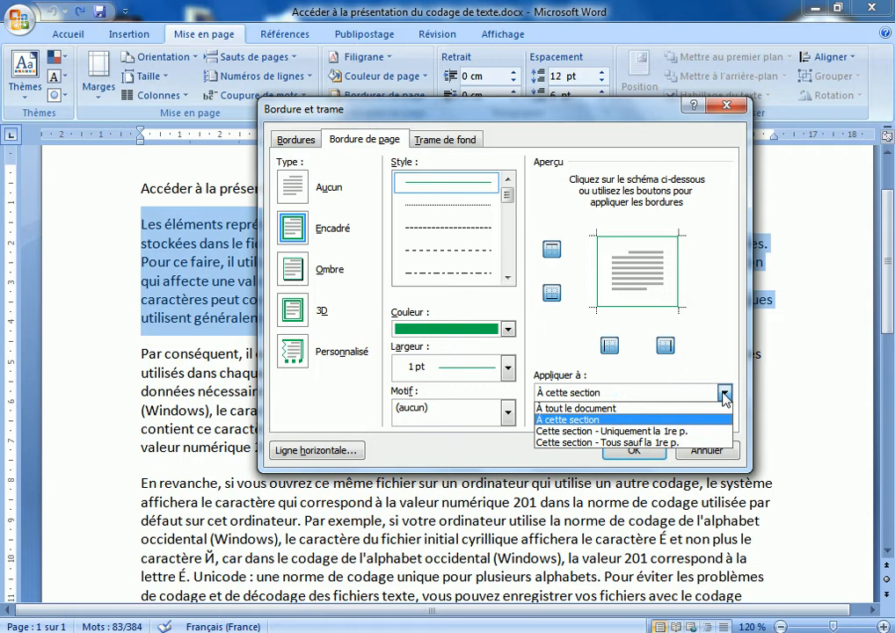
Choose an Encadré text border, compare the Texte and Paragraphe scopes, and apply it to Paragraphe
{"action": "left_click", "coordinate": [298, 140]}
{"action": "left_click", "coordinate": [568, 397]}
{"action": "left_click", "coordinate": [560, 420]}
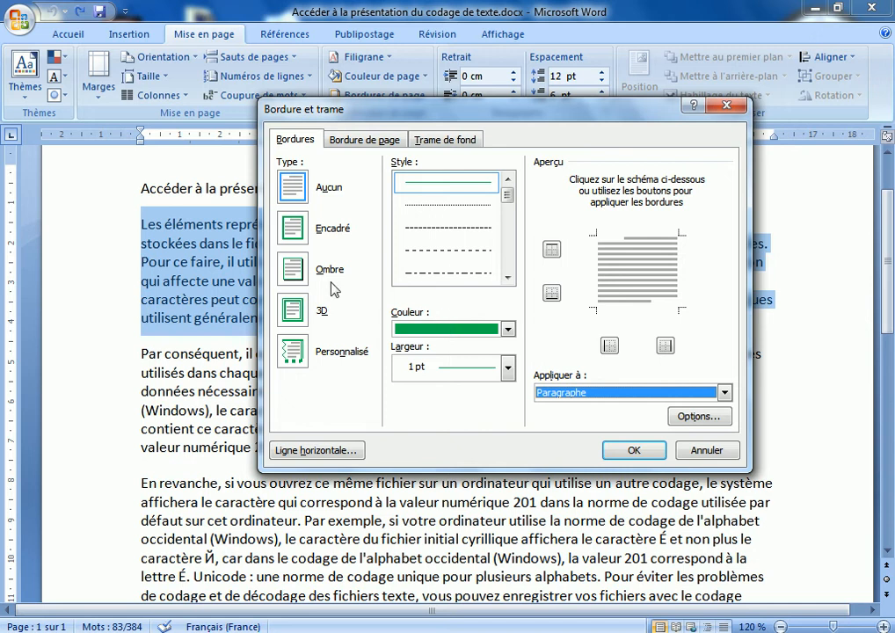
{"action": "left_click", "coordinate": [304, 232]}
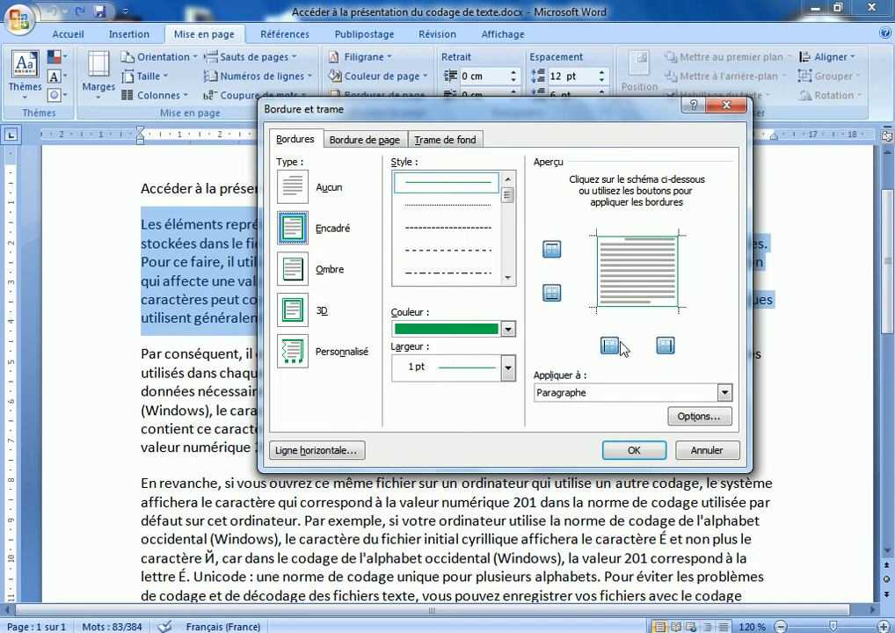
{"action": "left_click", "coordinate": [578, 393]}
{"action": "left_click", "coordinate": [571, 408]}
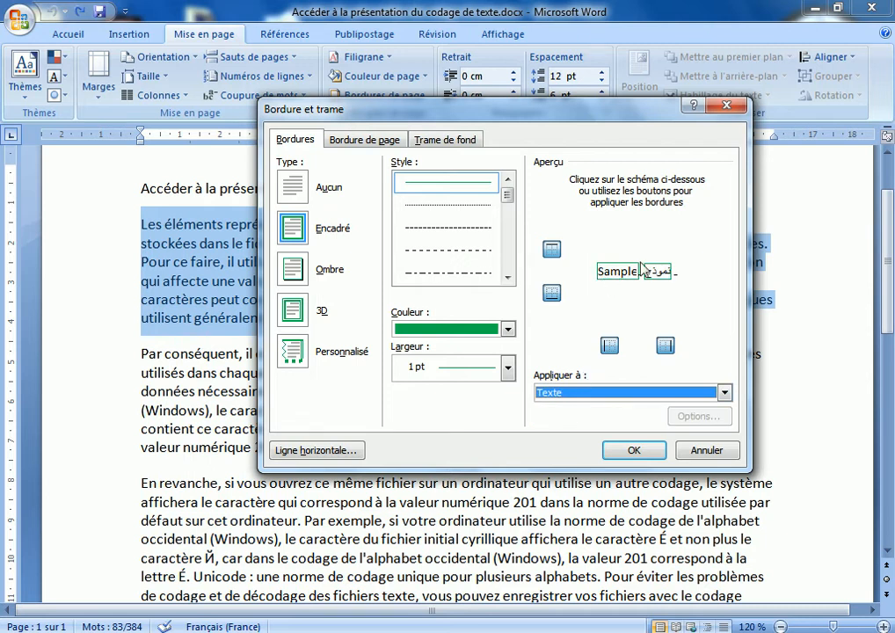
{"action": "left_click", "coordinate": [594, 393]}
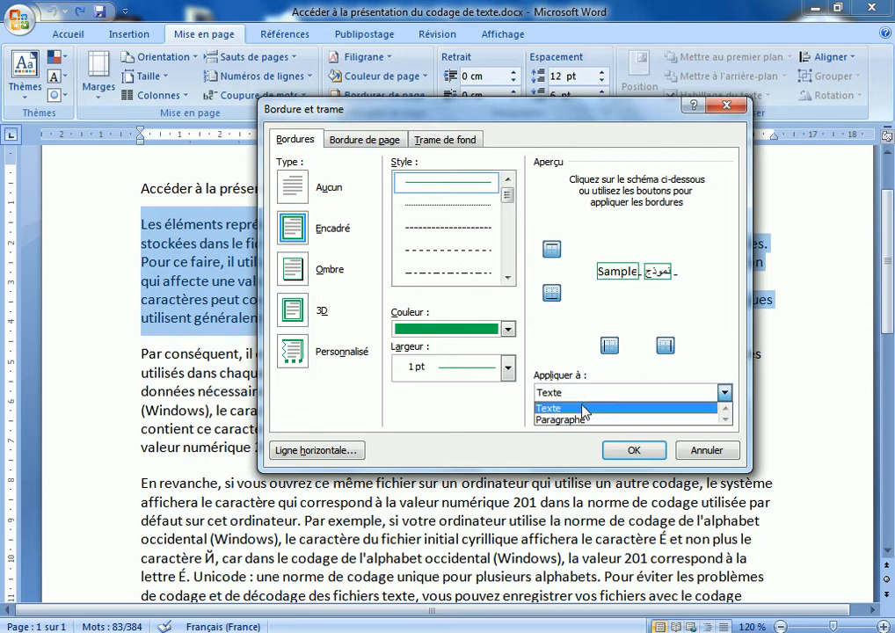
{"action": "left_click", "coordinate": [578, 421]}
{"action": "left_click", "coordinate": [629, 451]}
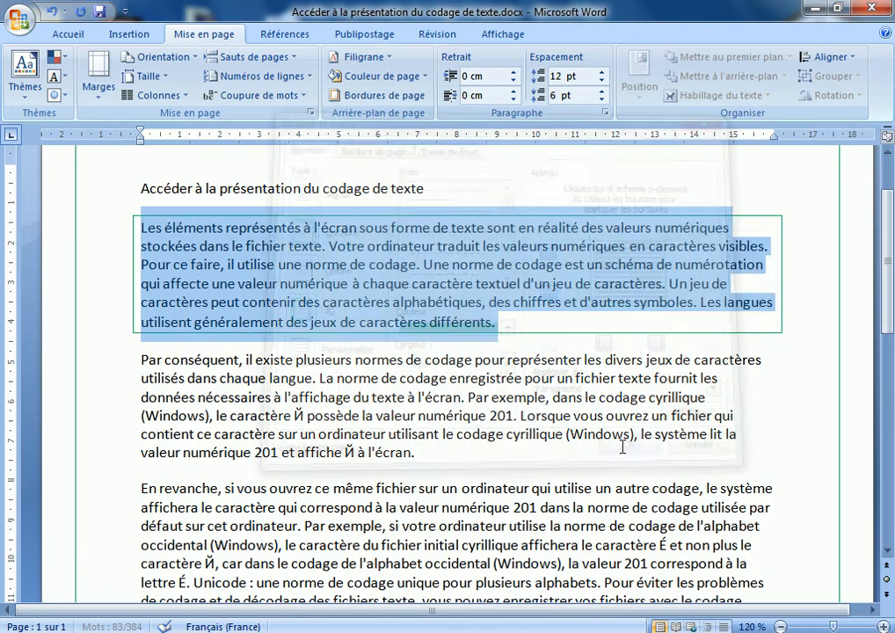
Inspect the borders around the paragraph and the whole page, and undo them
{"action": "left_click", "coordinate": [506, 420]}
{"action": "scroll", "coordinate": [786, 269], "scroll_direction": "up", "scroll_amount": 2}
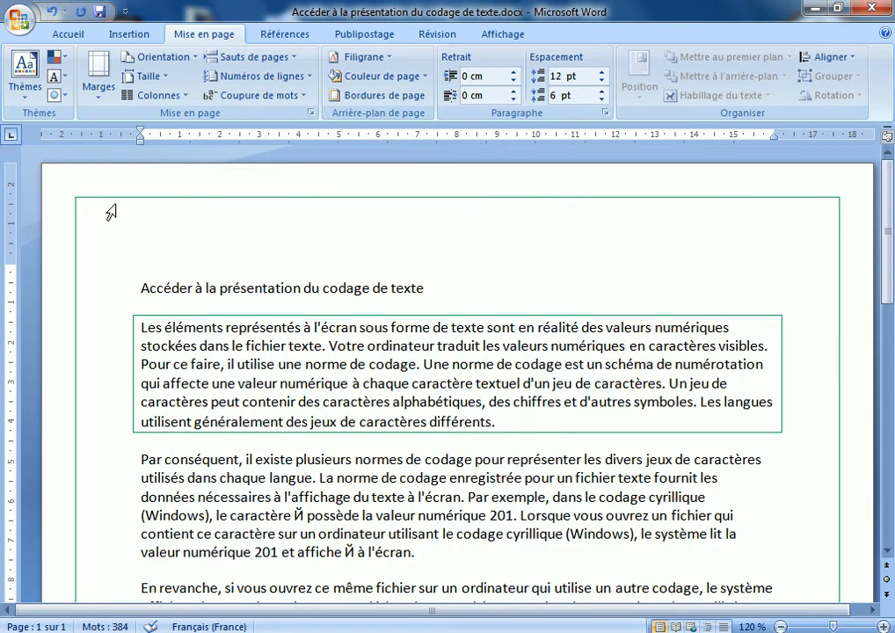
{"action": "scroll", "coordinate": [842, 427], "scroll_direction": "down", "scroll_amount": 14}
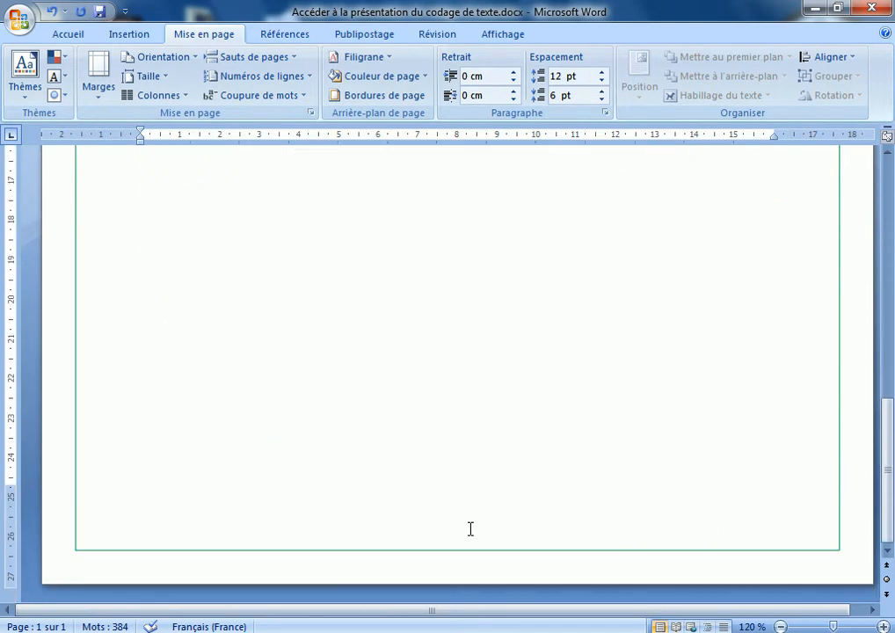
{"action": "scroll", "coordinate": [96, 336], "scroll_direction": "up", "scroll_amount": 12}
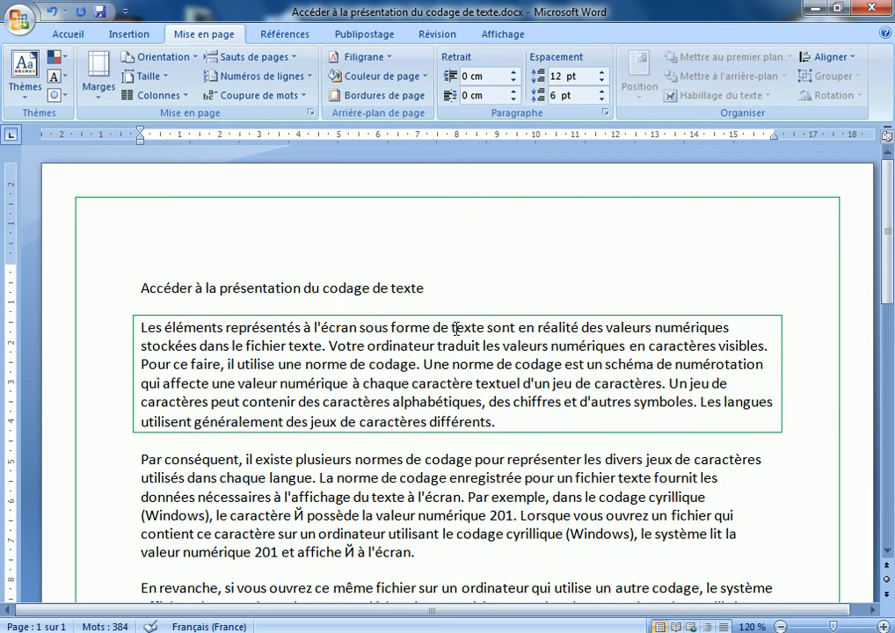
{"action": "left_click", "coordinate": [52, 12]}
{"action": "scroll", "coordinate": [394, 295], "scroll_direction": "down", "scroll_amount": 4}
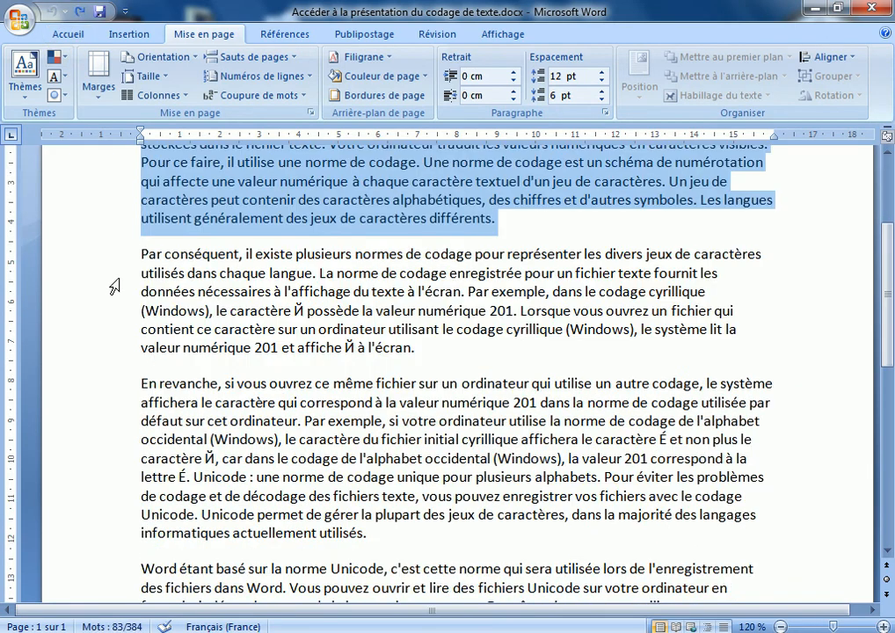
Choose a double-line border style for the paragraph beginning "Par conséquent"
{"action": "double_click", "coordinate": [114, 288]}
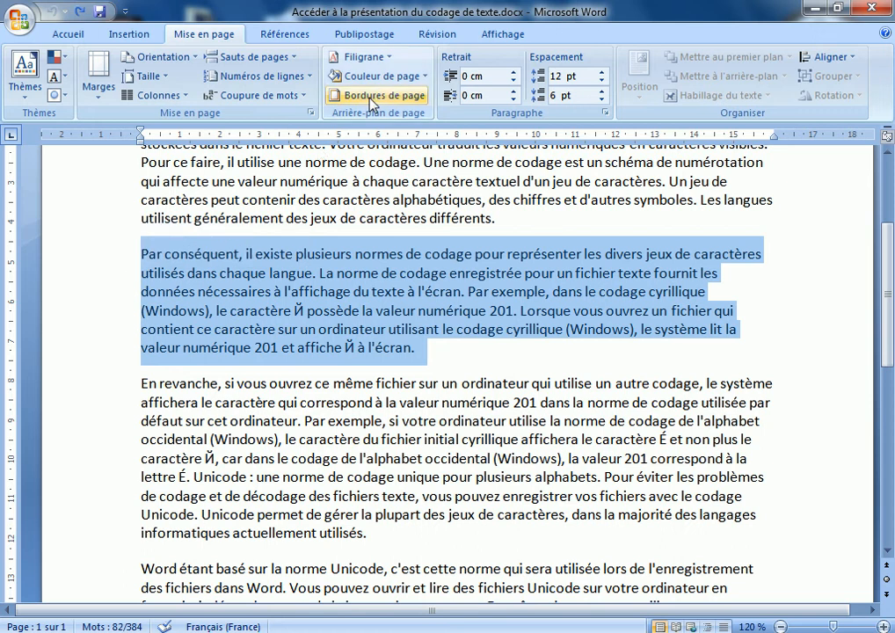
{"action": "left_click", "coordinate": [374, 96]}
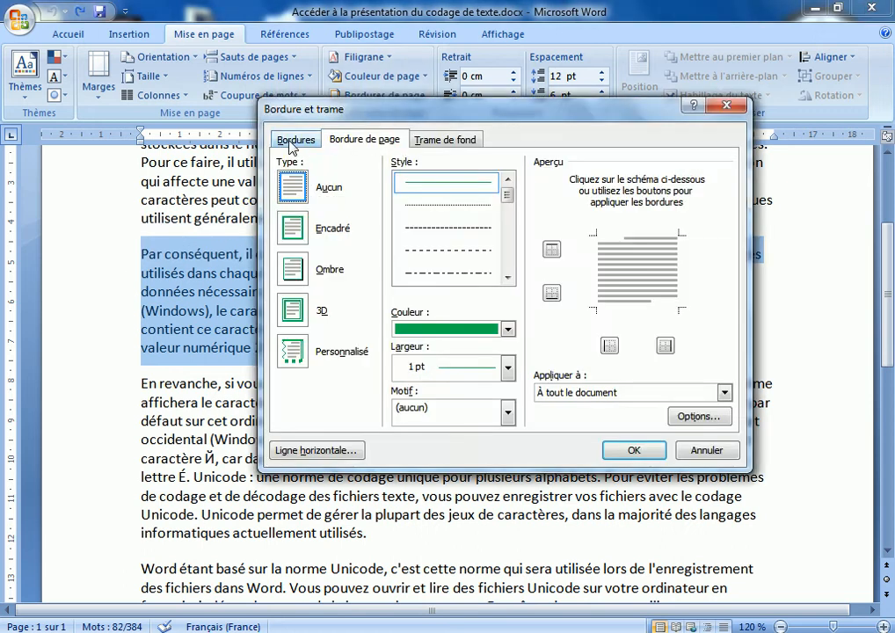
{"action": "left_click", "coordinate": [293, 141]}
{"action": "left_click", "coordinate": [507, 278]}
{"action": "left_click", "coordinate": [508, 278]}
{"action": "left_click", "coordinate": [507, 278]}
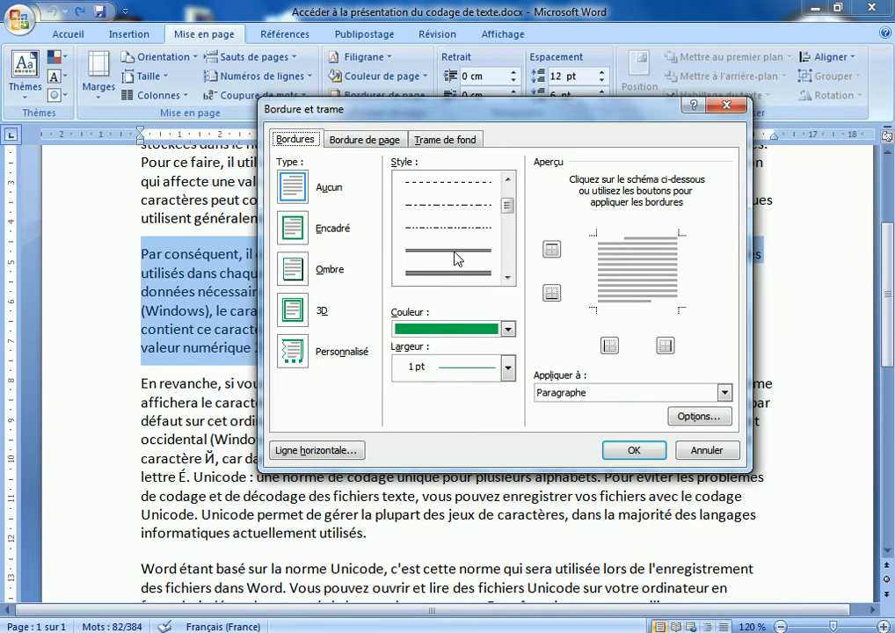
{"action": "left_click", "coordinate": [455, 256]}
Set the paragraph border's colour to standard dark red and its width to ¾ pt
{"action": "left_click", "coordinate": [446, 328]}
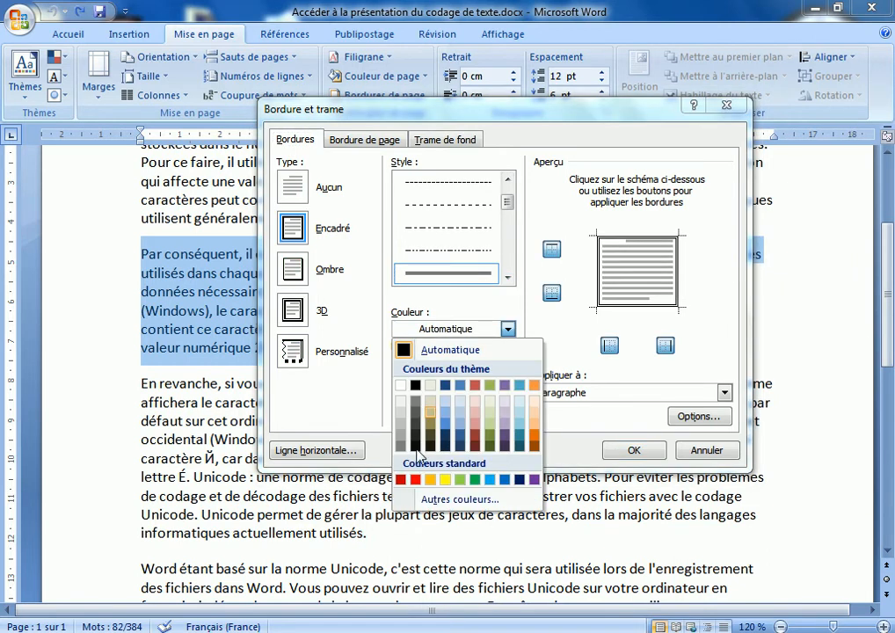
{"action": "left_click", "coordinate": [403, 480]}
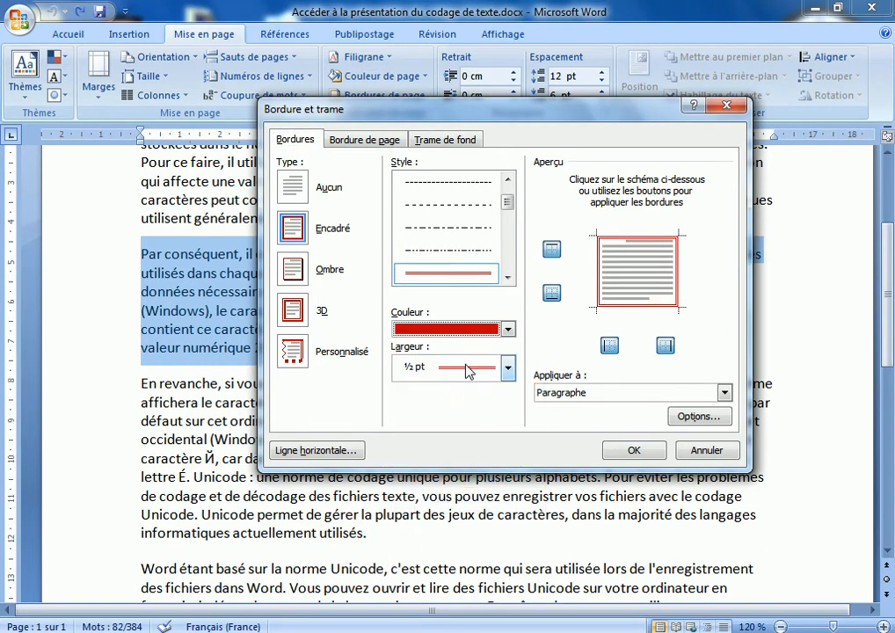
{"action": "left_click", "coordinate": [466, 367]}
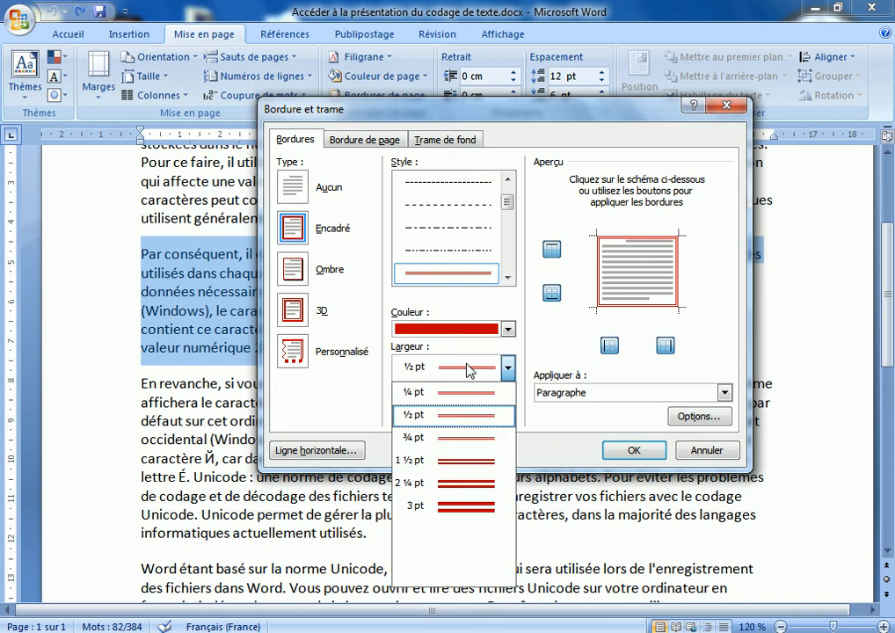
{"action": "left_click", "coordinate": [464, 440]}
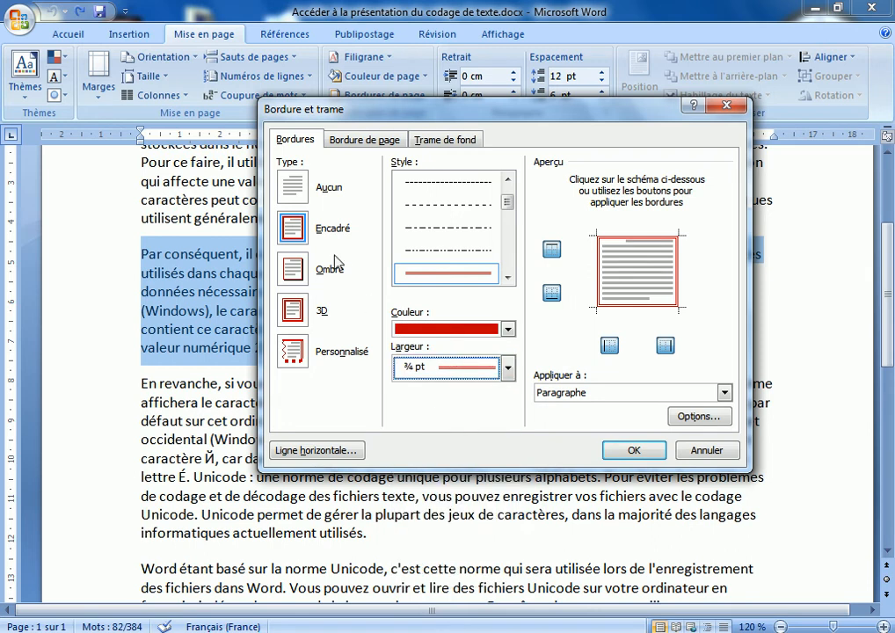
Compare the Encadré and Ombre types, and apply the Ombre border to the paragraph beginning "Par conséquent"
{"action": "left_click", "coordinate": [300, 230]}
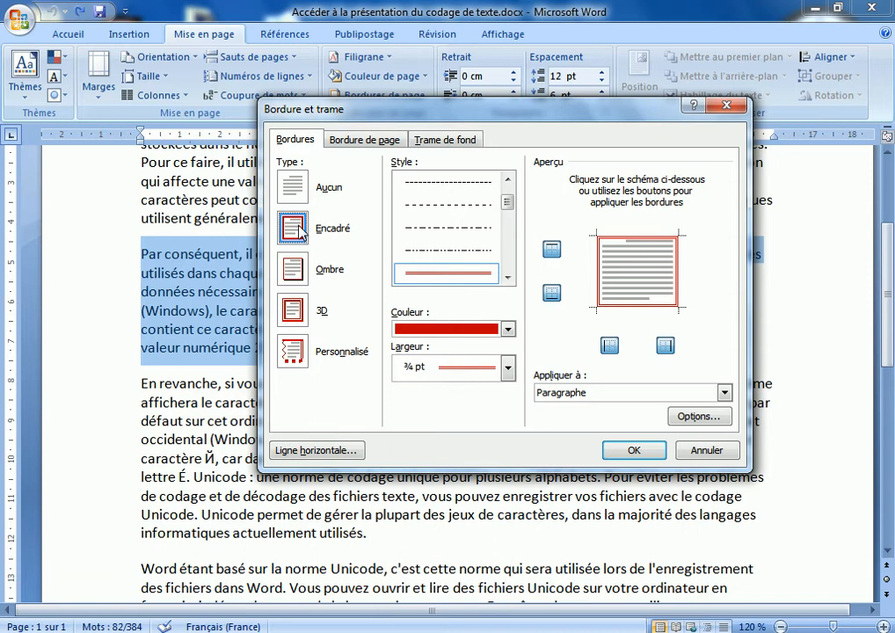
{"action": "left_click", "coordinate": [295, 271]}
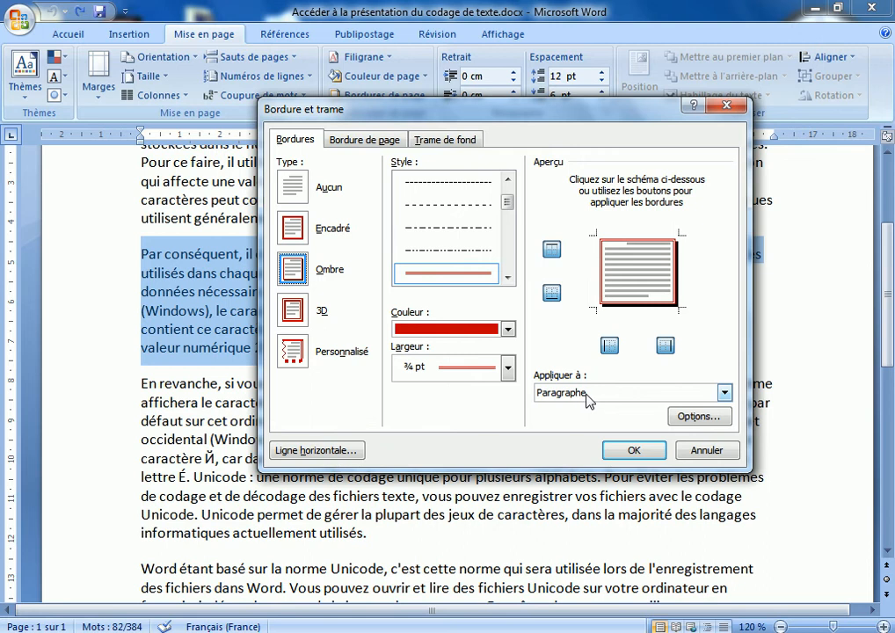
{"action": "left_click", "coordinate": [634, 451]}
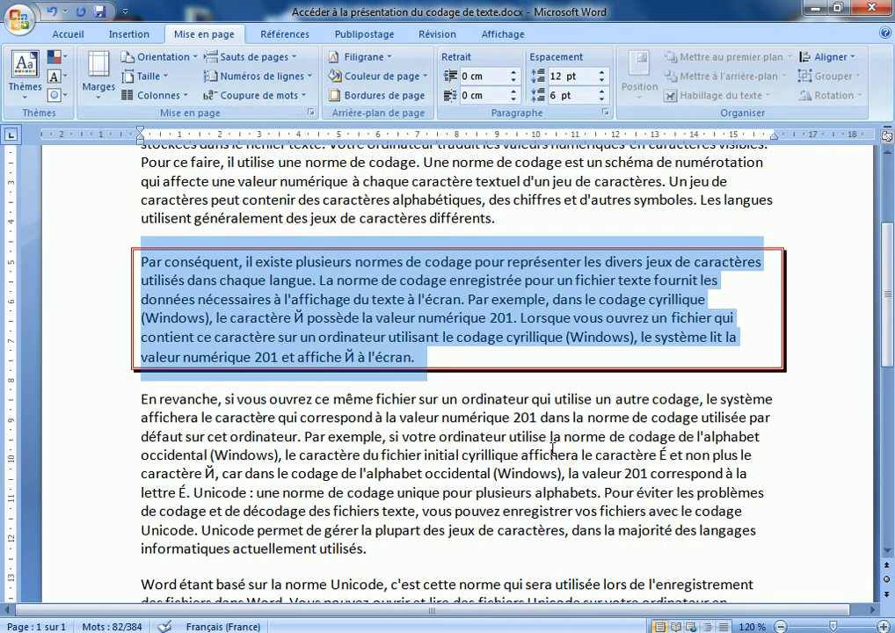
{"action": "scroll", "coordinate": [591, 461], "scroll_direction": "down", "scroll_amount": 5}
{"action": "scroll", "coordinate": [591, 462], "scroll_direction": "up", "scroll_amount": 4}
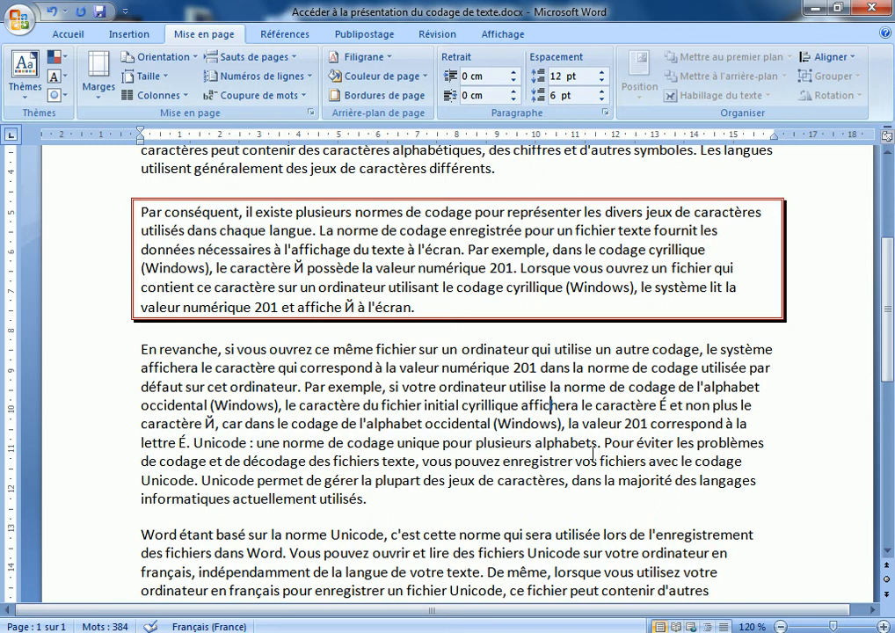
{"action": "scroll", "coordinate": [607, 434], "scroll_direction": "up", "scroll_amount": 5}
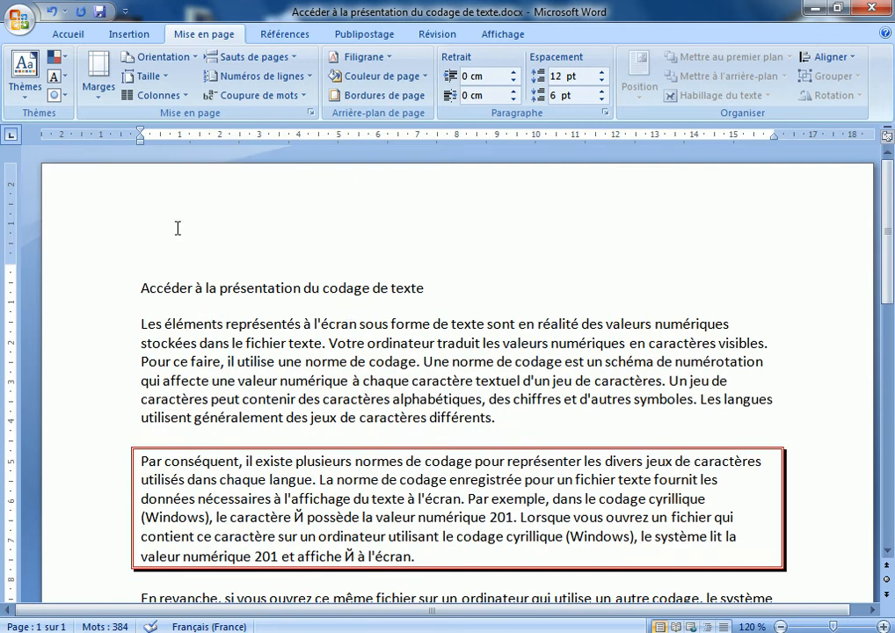
Justify the paragraph beginning "En revanche"
{"action": "scroll", "coordinate": [570, 214], "scroll_direction": "down", "scroll_amount": 6}
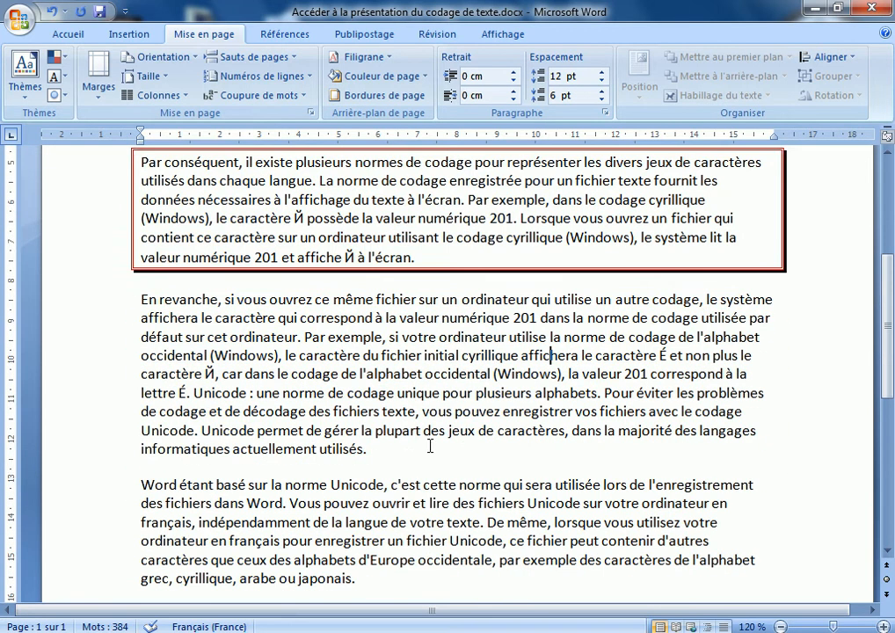
{"action": "scroll", "coordinate": [430, 446], "scroll_direction": "down", "scroll_amount": 2}
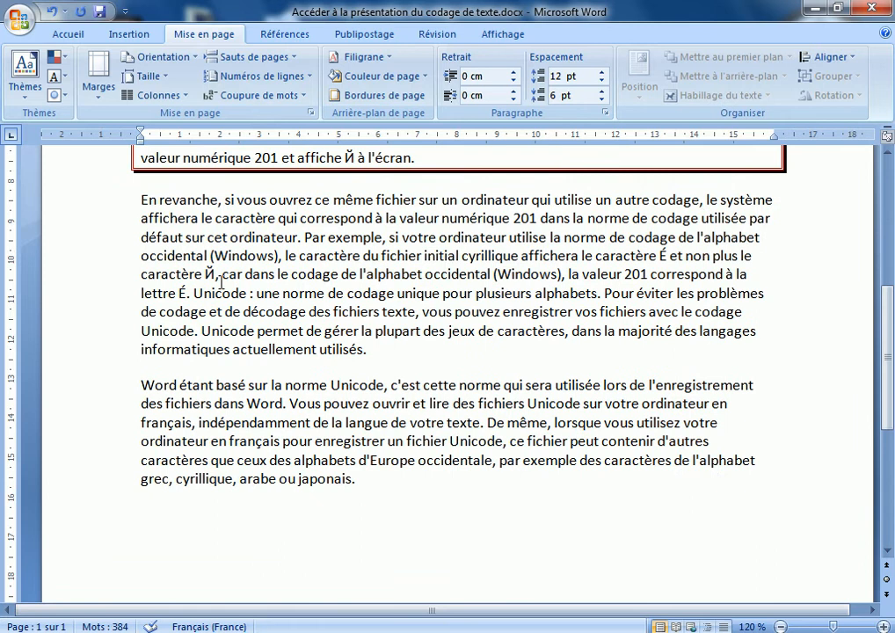
{"action": "double_click", "coordinate": [106, 236]}
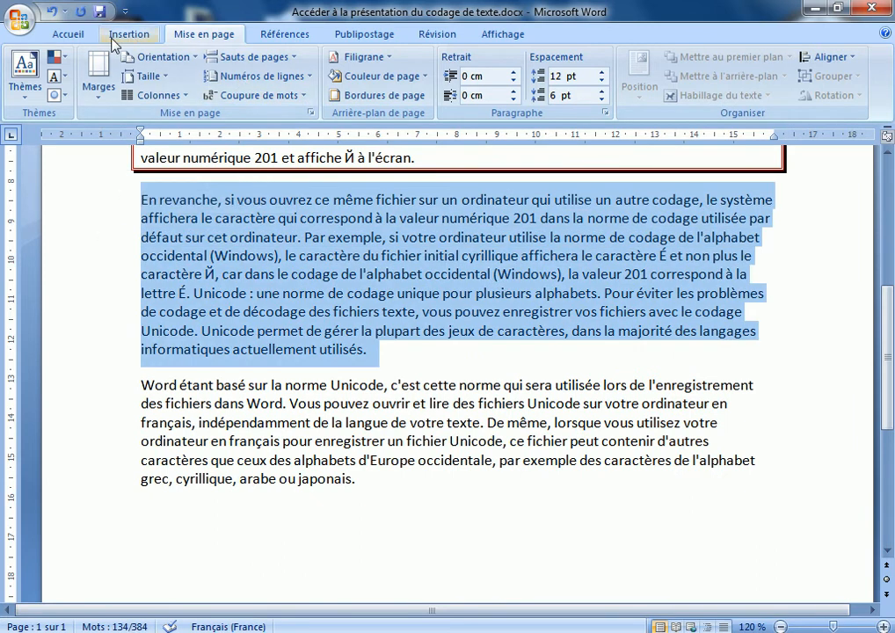
{"action": "left_click", "coordinate": [74, 36]}
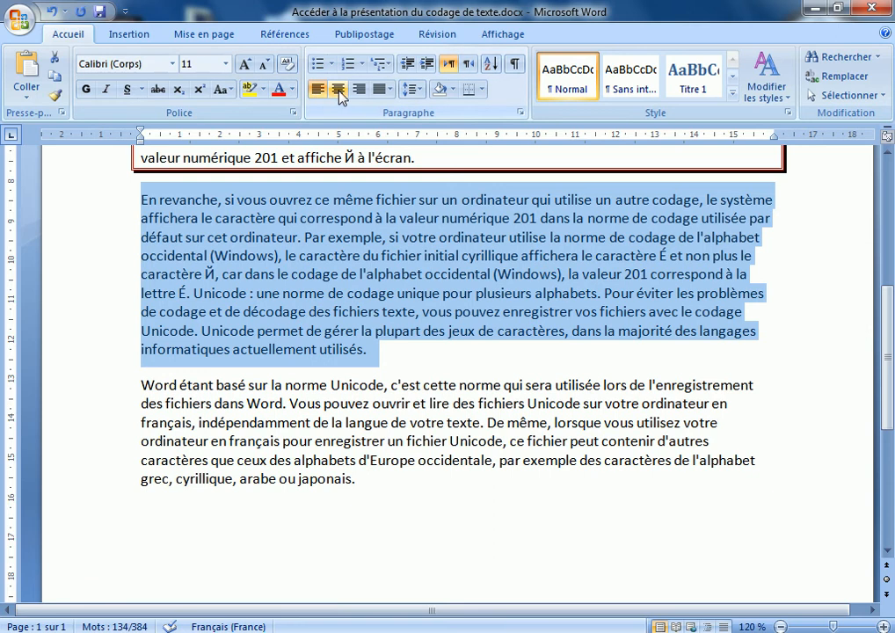
{"action": "left_click", "coordinate": [383, 90]}
{"action": "left_click", "coordinate": [412, 112]}
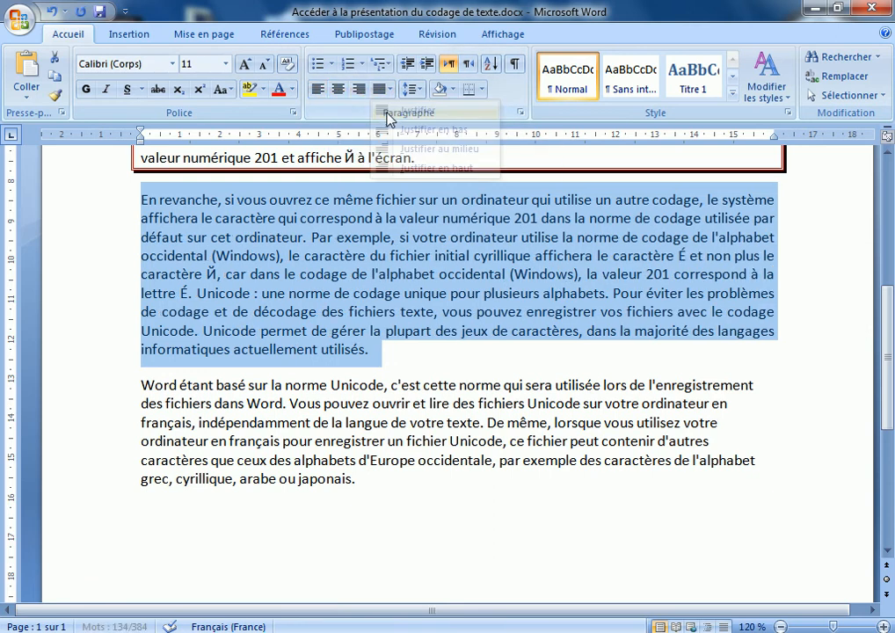
Choose an Encadré page border with a thin-thick-thin line style and Automatique colour for the whole document
{"action": "left_click", "coordinate": [200, 34]}
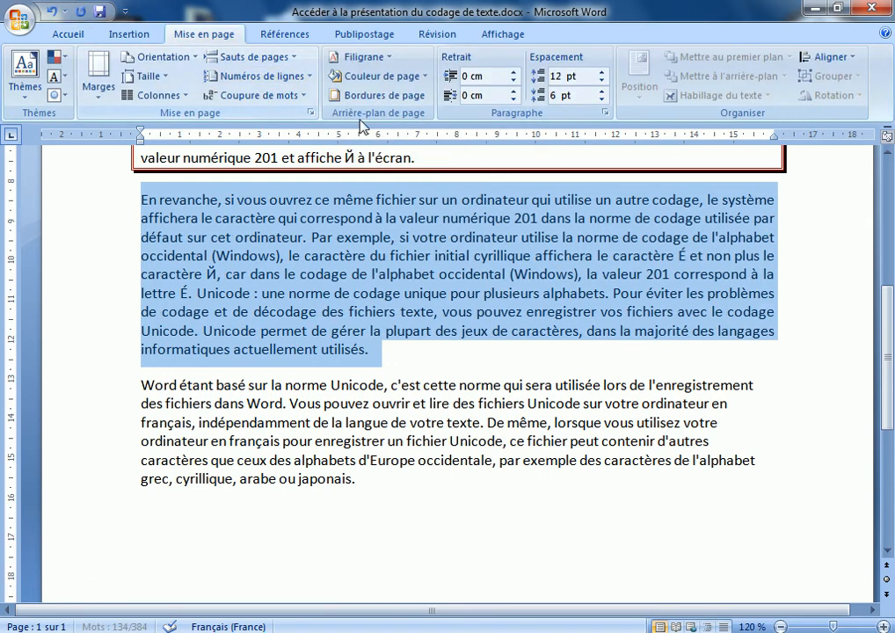
{"action": "left_click", "coordinate": [384, 99]}
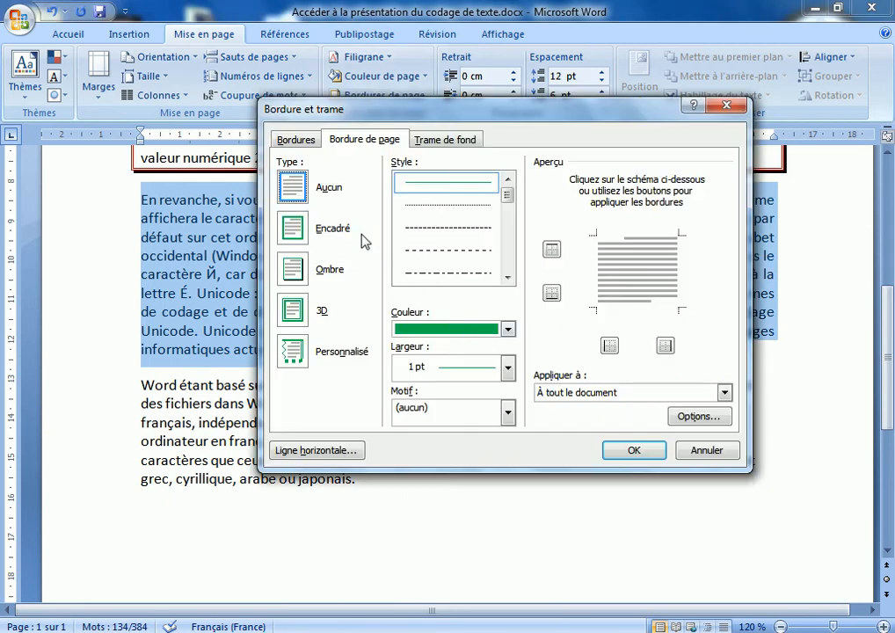
{"action": "left_click_drag", "start_coordinate": [507, 195], "coordinate": [480, 234]}
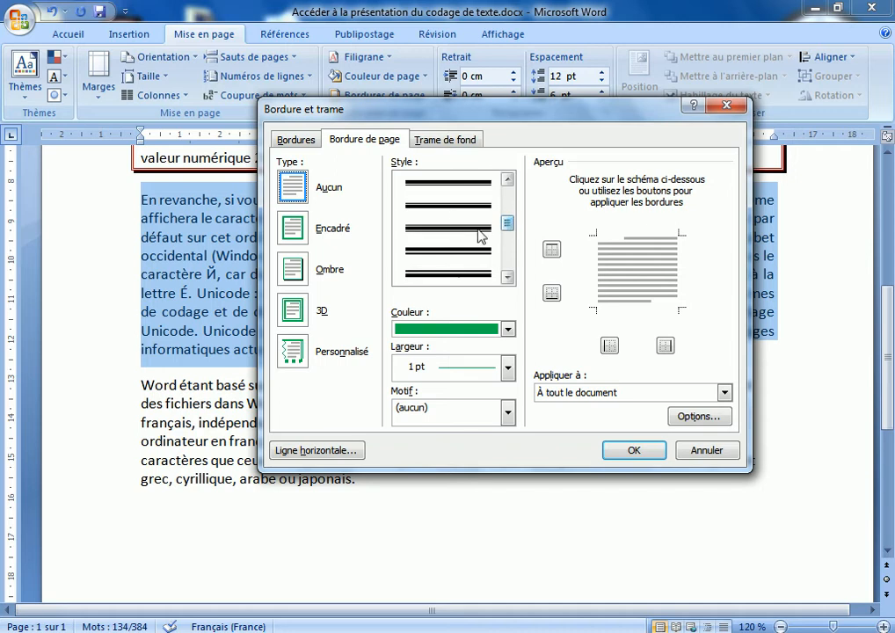
{"action": "left_click", "coordinate": [454, 234]}
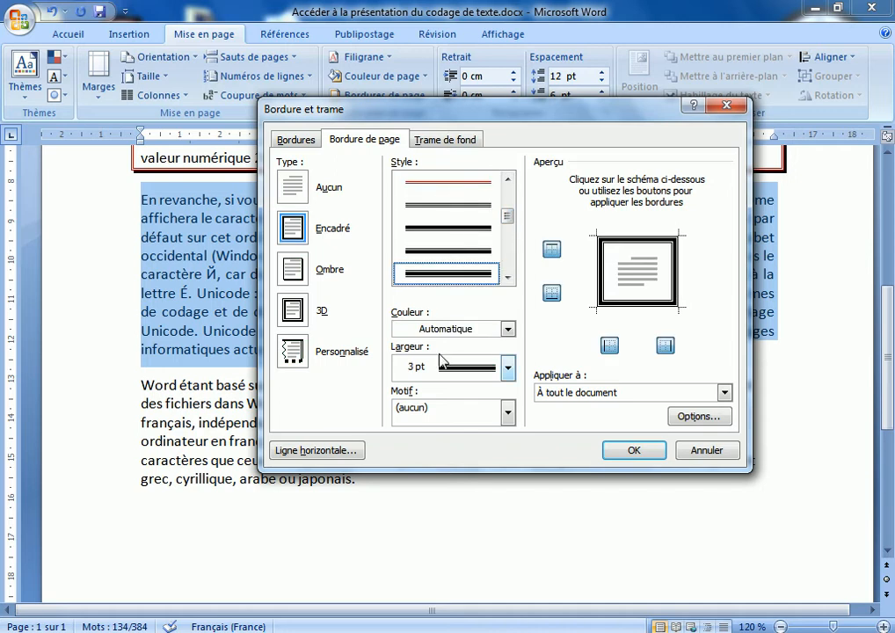
{"action": "left_click", "coordinate": [446, 331]}
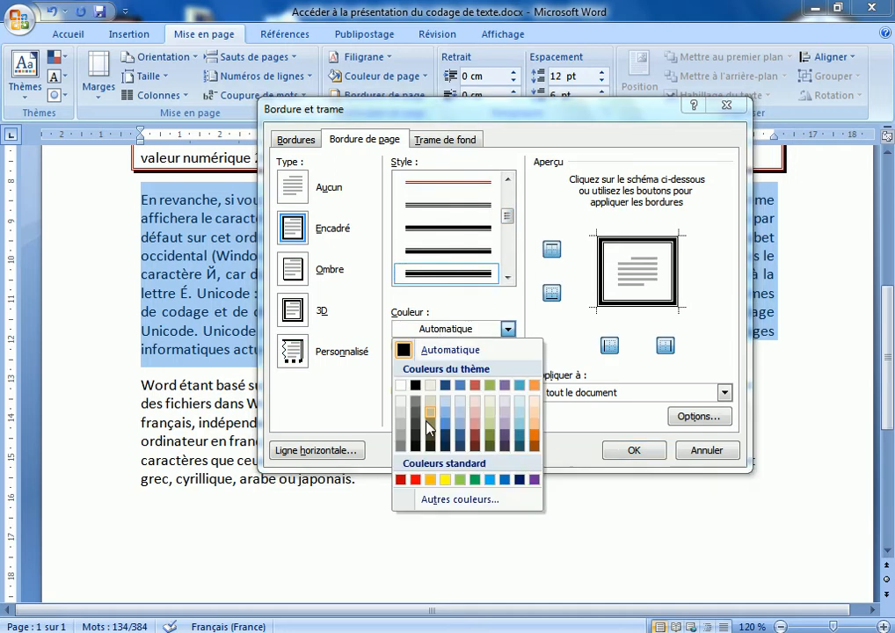
{"action": "left_click", "coordinate": [406, 354]}
{"action": "left_click", "coordinate": [303, 229]}
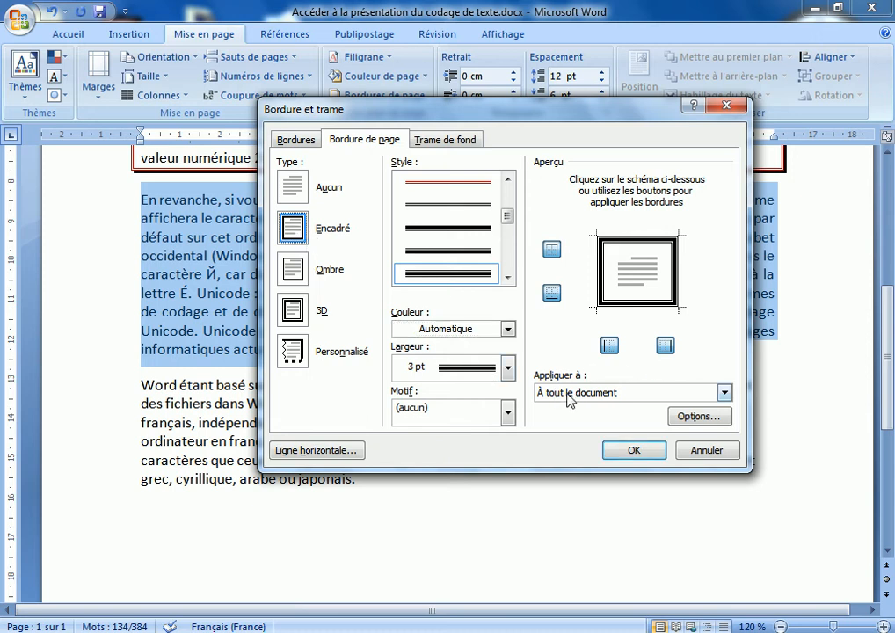
Choose a matching thin-thick-thin Encadré border for the paragraph beginning "En revanche" and apply both borders
{"action": "left_click", "coordinate": [296, 141]}
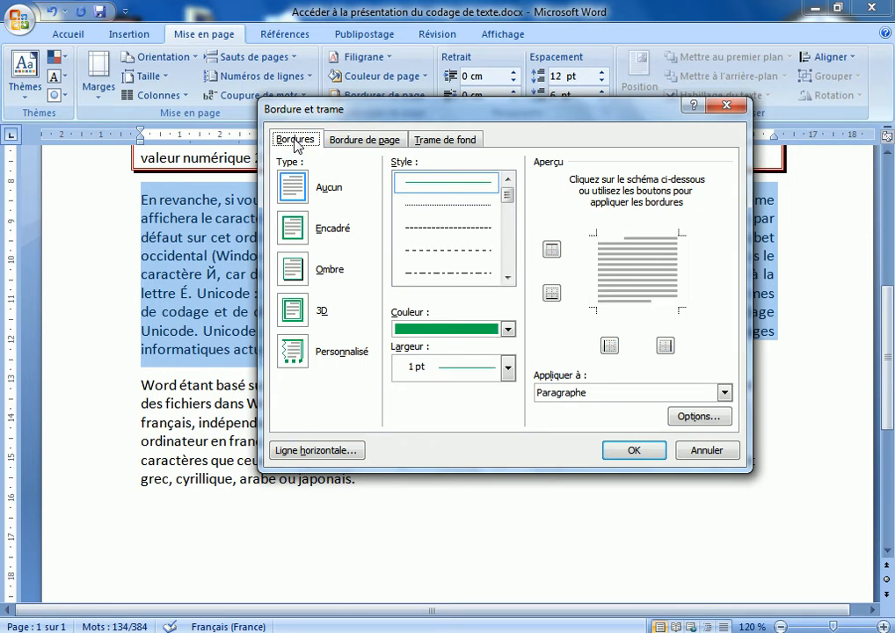
{"action": "left_click", "coordinate": [508, 278]}
{"action": "left_click", "coordinate": [507, 277]}
{"action": "left_click", "coordinate": [507, 278]}
{"action": "left_click", "coordinate": [507, 278]}
{"action": "left_click", "coordinate": [507, 278]}
{"action": "left_click", "coordinate": [463, 231]}
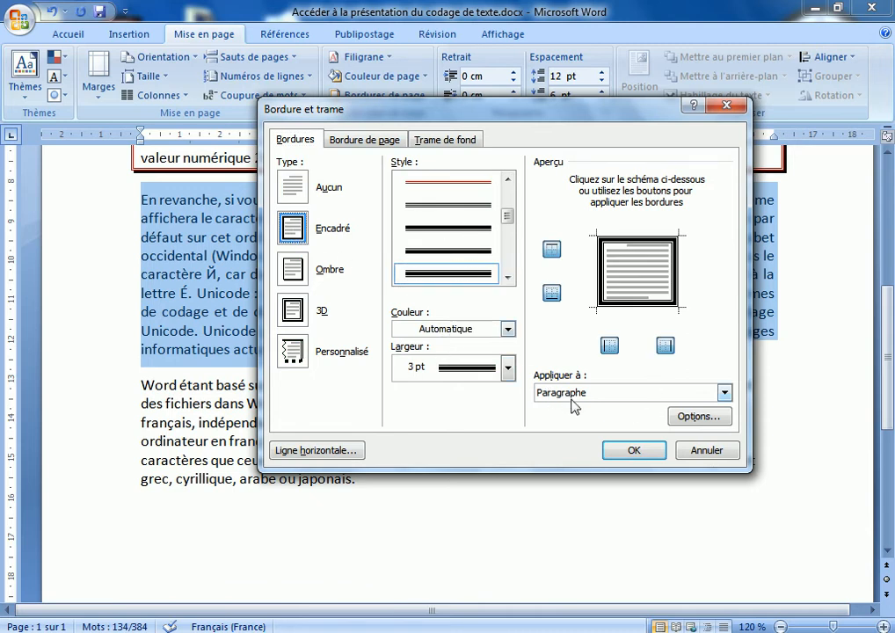
{"action": "left_click", "coordinate": [623, 452]}
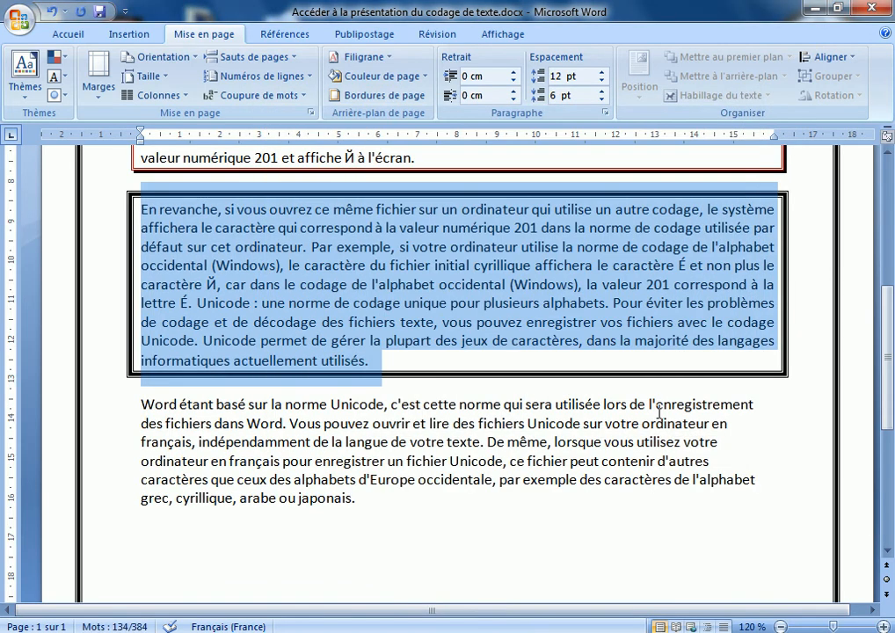
Inspect the thick borders around the page and the "En revanche" paragraph, and undo them
{"action": "scroll", "coordinate": [659, 413], "scroll_direction": "up", "scroll_amount": 7}
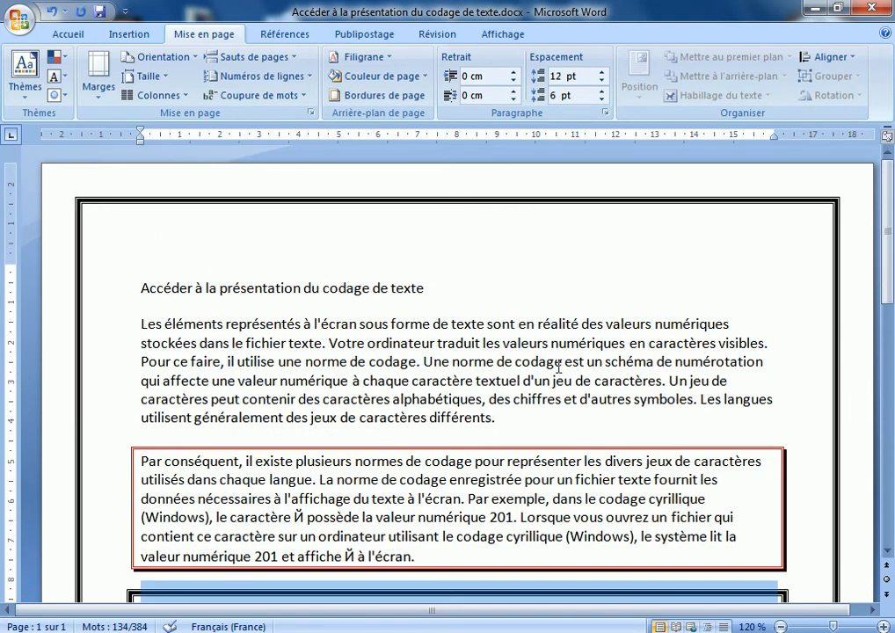
{"action": "scroll", "coordinate": [508, 364], "scroll_direction": "down", "scroll_amount": 4}
{"action": "left_click", "coordinate": [437, 413]}
{"action": "scroll", "coordinate": [411, 201], "scroll_direction": "up", "scroll_amount": 4}
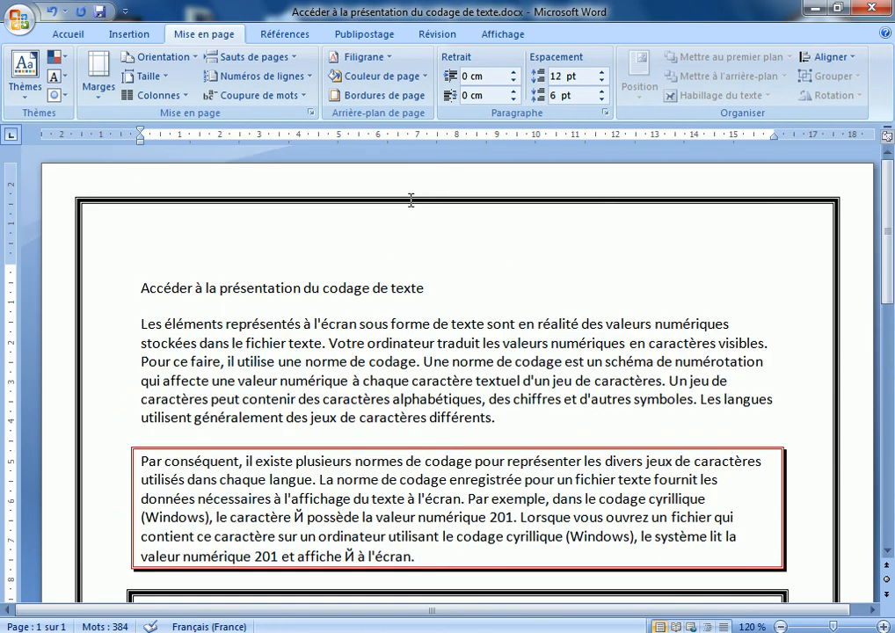
{"action": "left_click", "coordinate": [51, 12]}
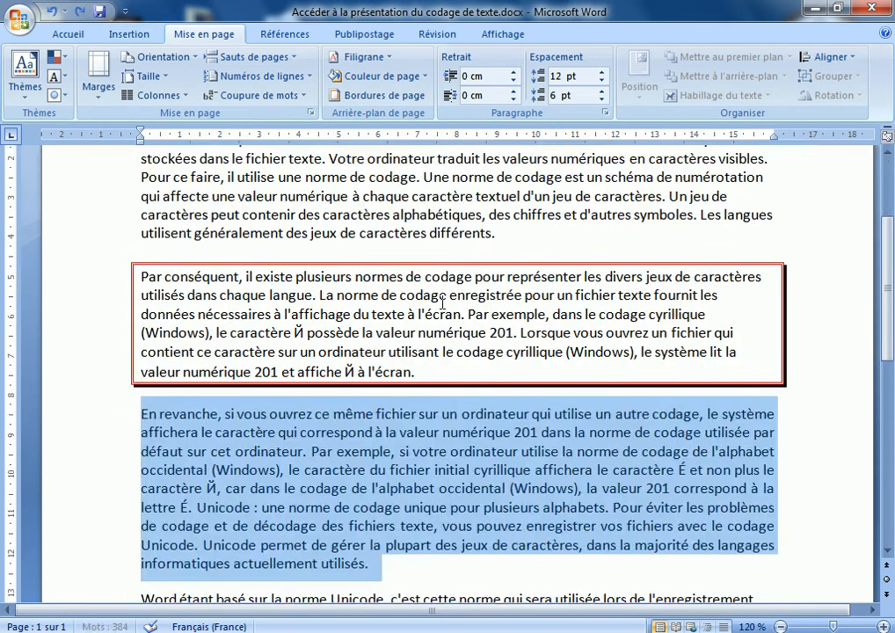
Choose a 3 pt double-line page border style with one thick and one thin line for the whole document
{"action": "left_click", "coordinate": [294, 288]}
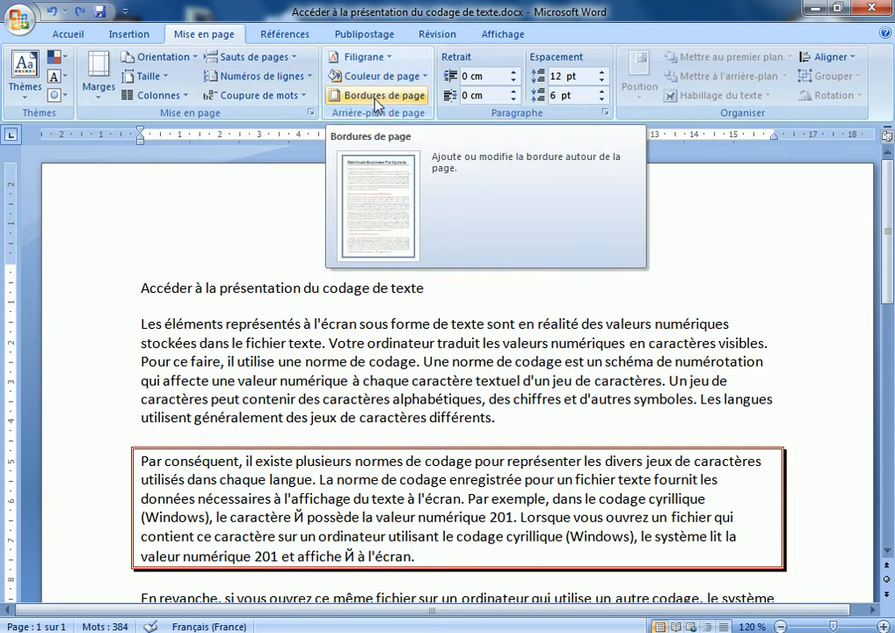
{"action": "left_click", "coordinate": [377, 100]}
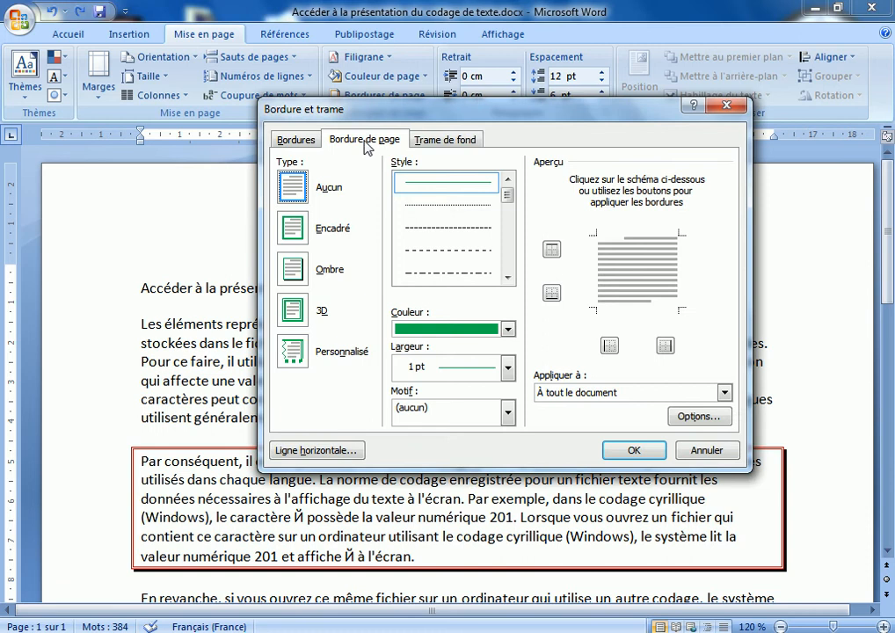
{"action": "left_click", "coordinate": [507, 331]}
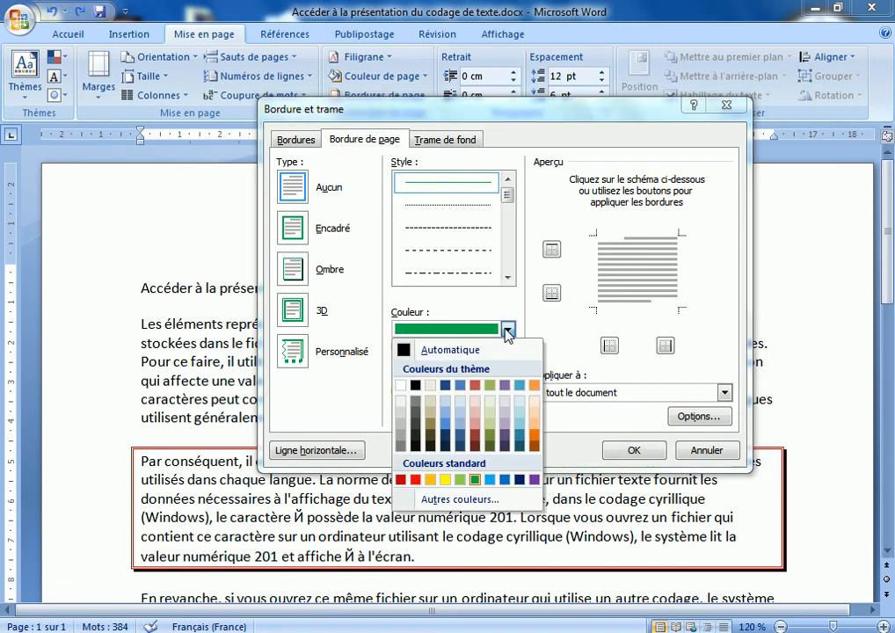
{"action": "left_click", "coordinate": [507, 278]}
{"action": "left_click", "coordinate": [508, 277]}
{"action": "left_click", "coordinate": [507, 278]}
{"action": "left_click", "coordinate": [507, 278]}
{"action": "left_click", "coordinate": [507, 278]}
{"action": "left_click", "coordinate": [464, 267]}
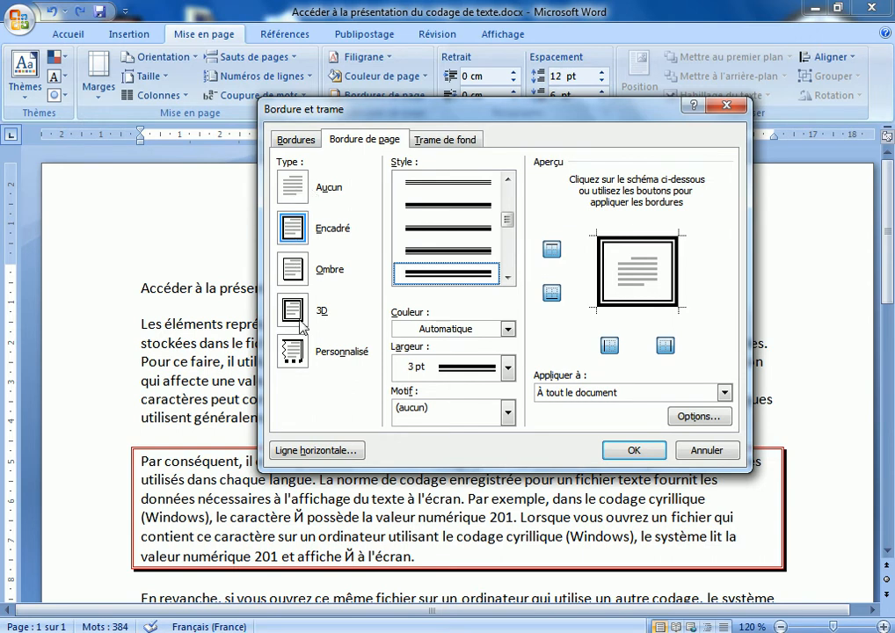
Set the page border type to Ombre, apply it to the whole document, and check the page
{"action": "left_click", "coordinate": [293, 269]}
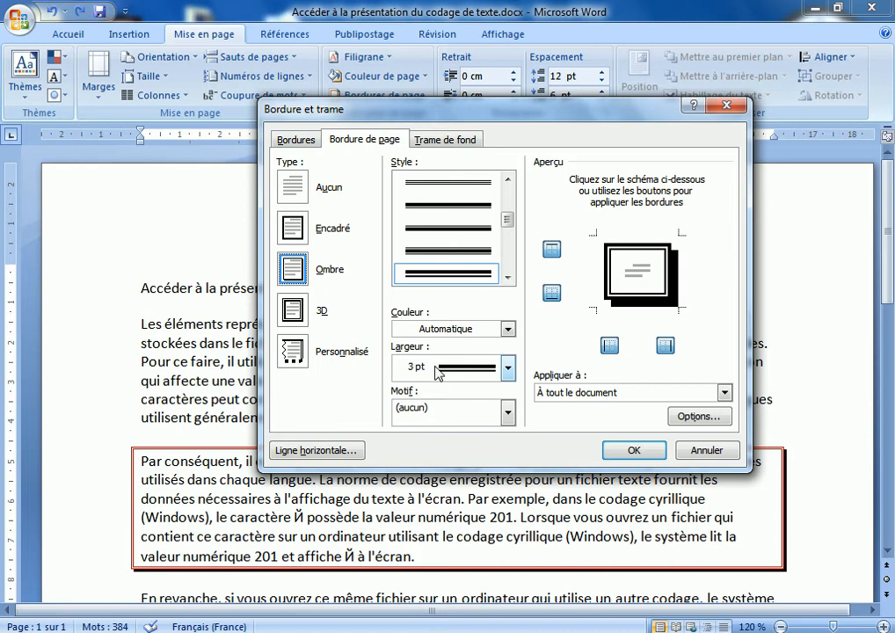
{"action": "left_click", "coordinate": [632, 451]}
{"action": "scroll", "coordinate": [675, 560], "scroll_direction": "down", "scroll_amount": 5}
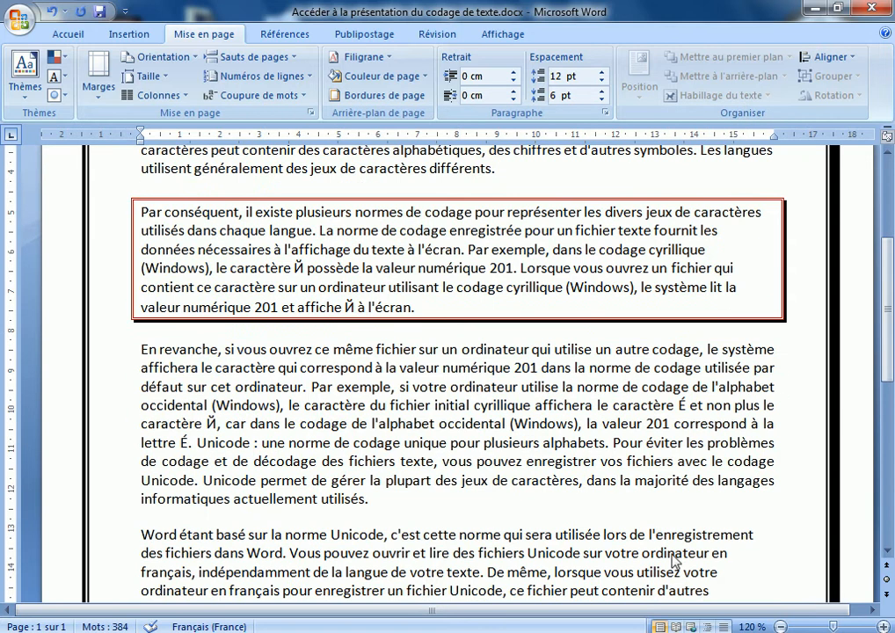
Examine the shadowed double-line border around the whole page, then return to a readable view of the text
{"action": "left_click", "coordinate": [780, 626]}
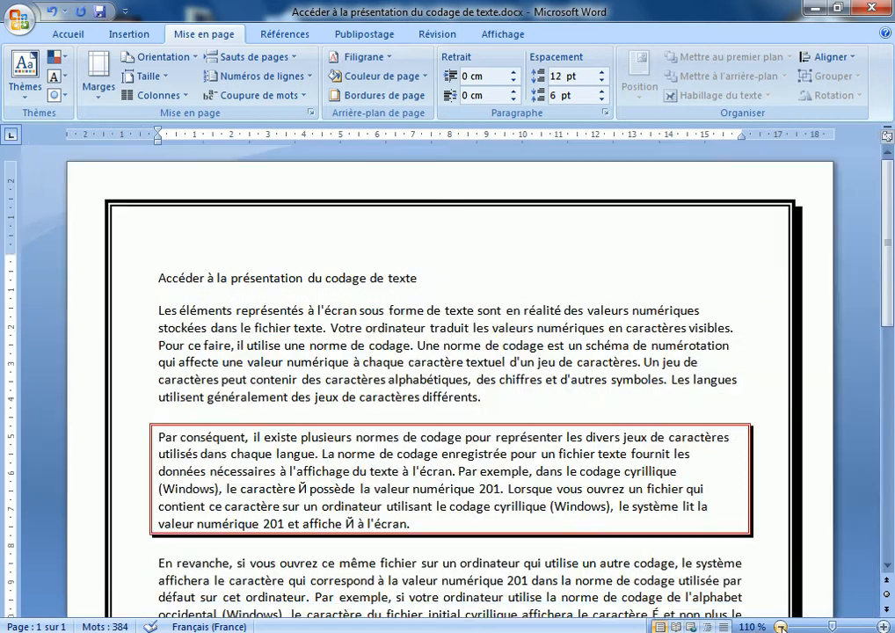
{"action": "left_click", "coordinate": [780, 626]}
{"action": "left_click", "coordinate": [780, 626]}
{"action": "left_click", "coordinate": [780, 626]}
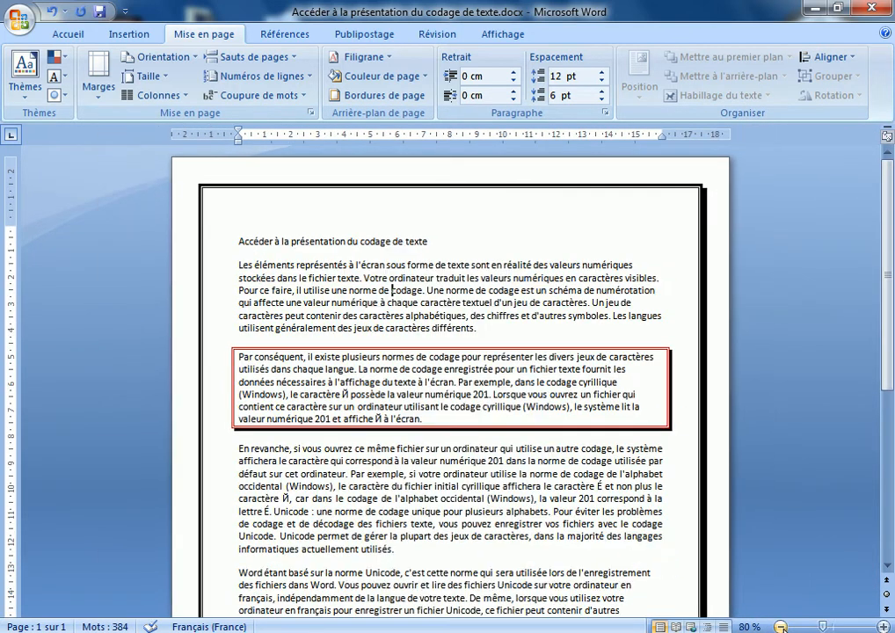
{"action": "left_click", "coordinate": [780, 626]}
{"action": "left_click", "coordinate": [779, 626]}
{"action": "left_click", "coordinate": [780, 626]}
{"action": "left_click", "coordinate": [780, 627]}
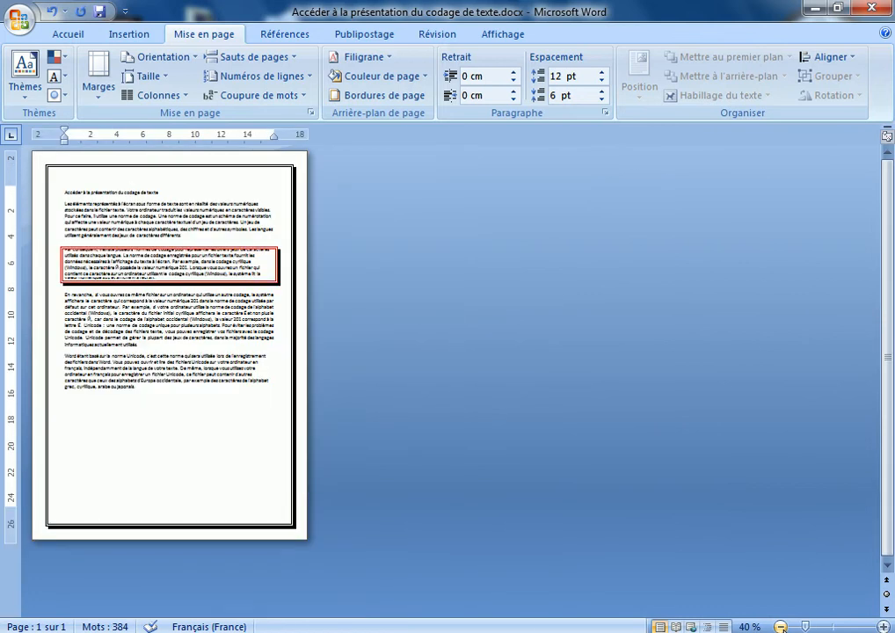
{"action": "left_click", "coordinate": [882, 626]}
{"action": "left_click", "coordinate": [881, 626]}
{"action": "left_click", "coordinate": [882, 626]}
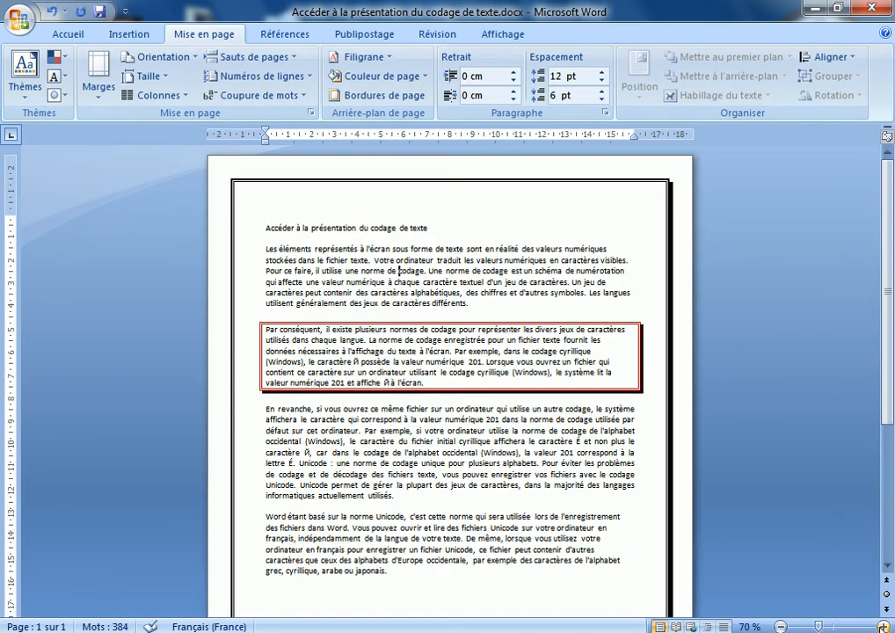
{"action": "left_click", "coordinate": [882, 626]}
{"action": "left_click", "coordinate": [882, 626]}
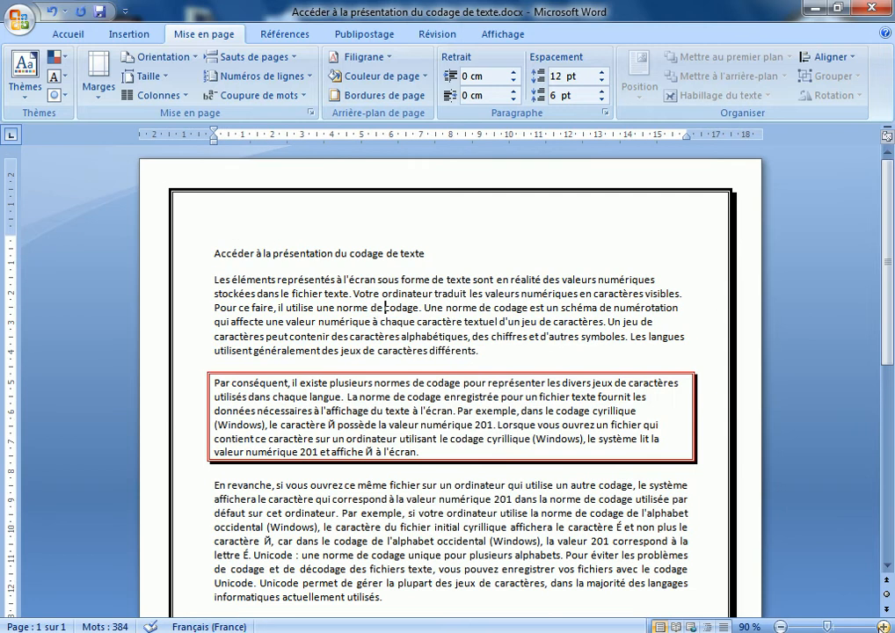
{"action": "scroll", "coordinate": [697, 488], "scroll_direction": "up", "scroll_amount": 2, "text": "ctrl"}
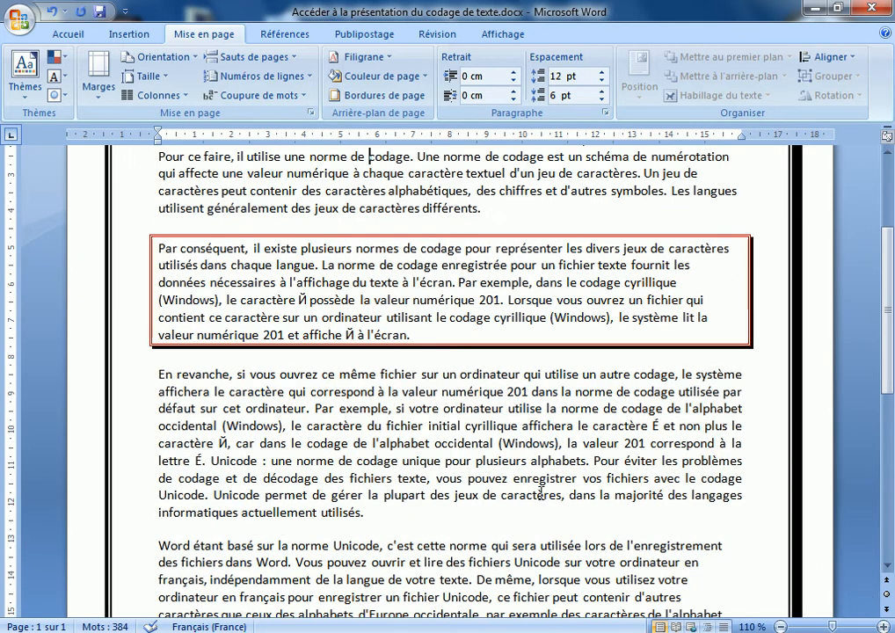
Choose an Encadré border with a green 1 pt solid line for the paragraph beginning "En revanche"
{"action": "double_click", "coordinate": [128, 429]}
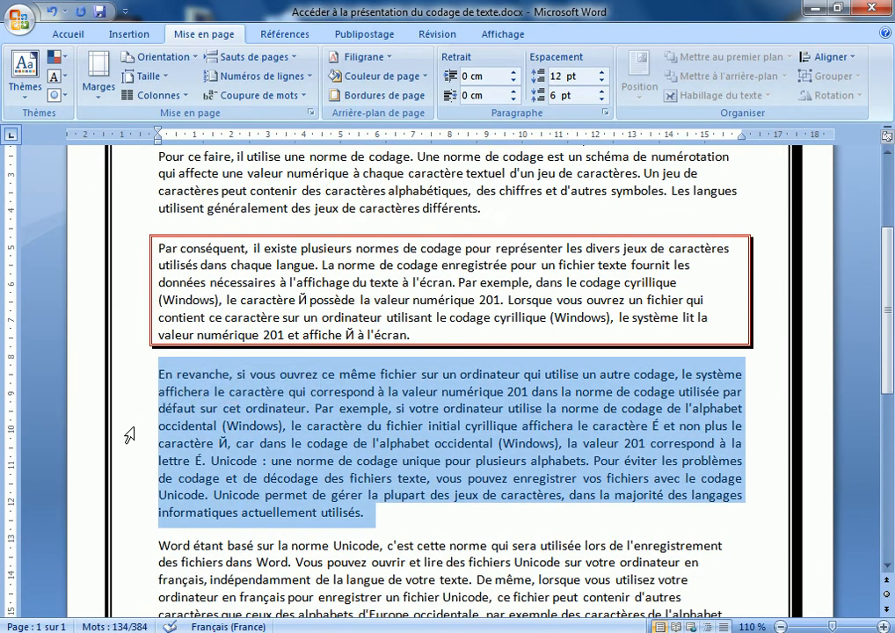
{"action": "left_click", "coordinate": [374, 95]}
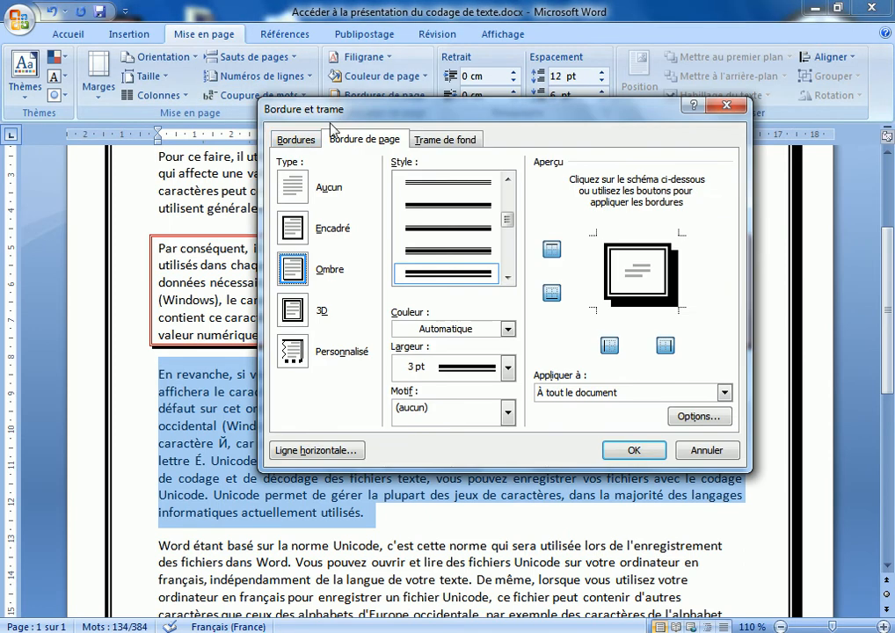
{"action": "left_click", "coordinate": [297, 142]}
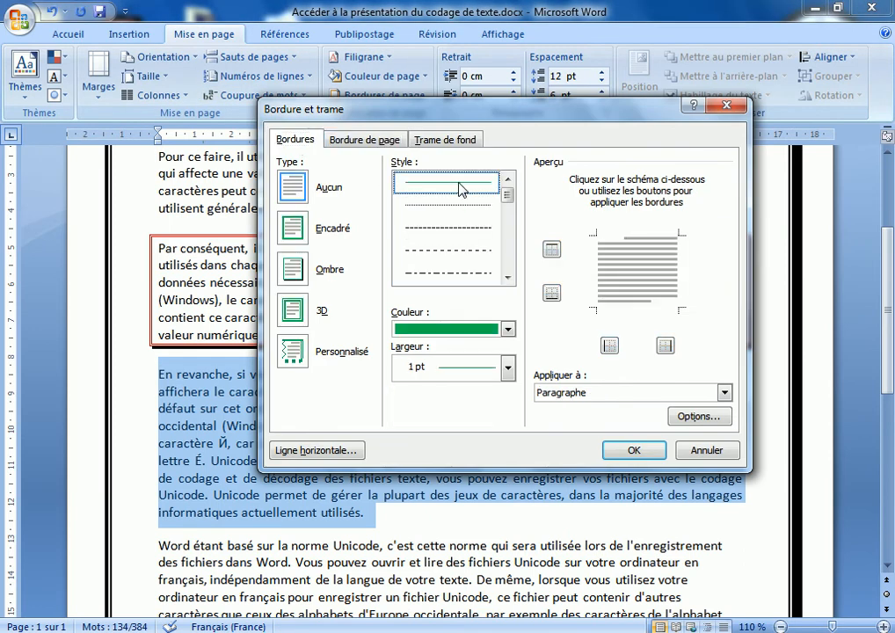
{"action": "left_click", "coordinate": [333, 229]}
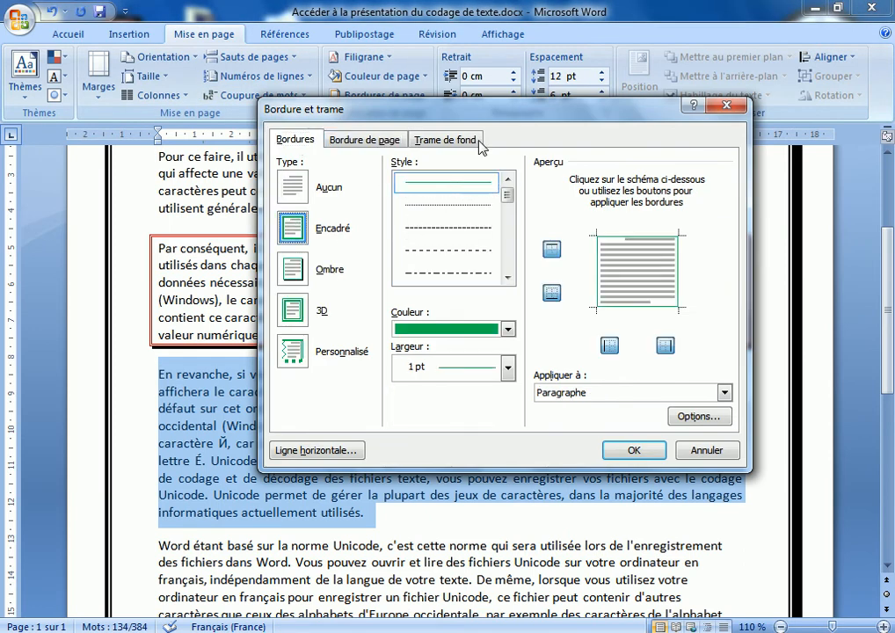
Add a 15 % shading pattern to the "En revanche" paragraph and apply it together with its border
{"action": "left_click", "coordinate": [433, 141]}
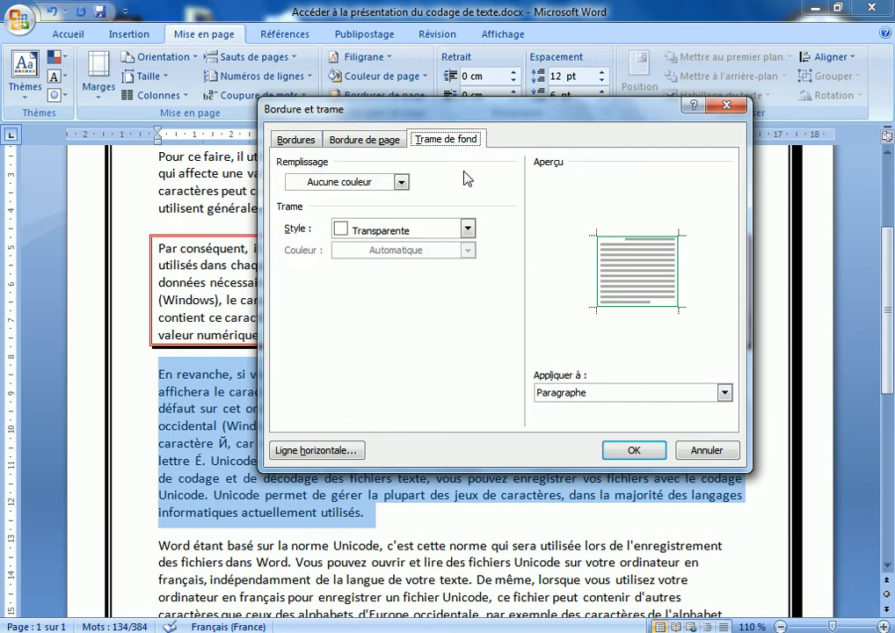
{"action": "left_click", "coordinate": [343, 187]}
{"action": "left_click", "coordinate": [342, 187]}
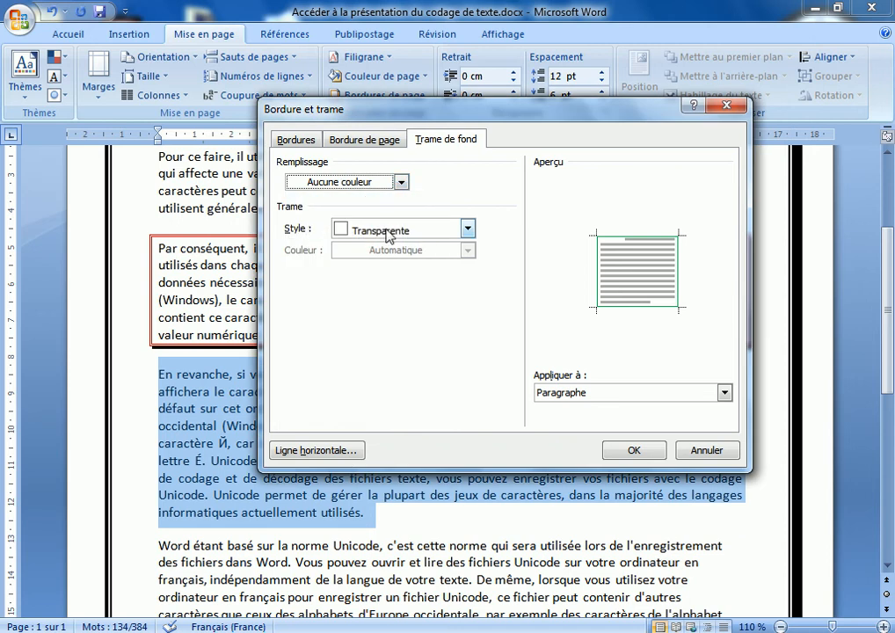
{"action": "left_click", "coordinate": [388, 233]}
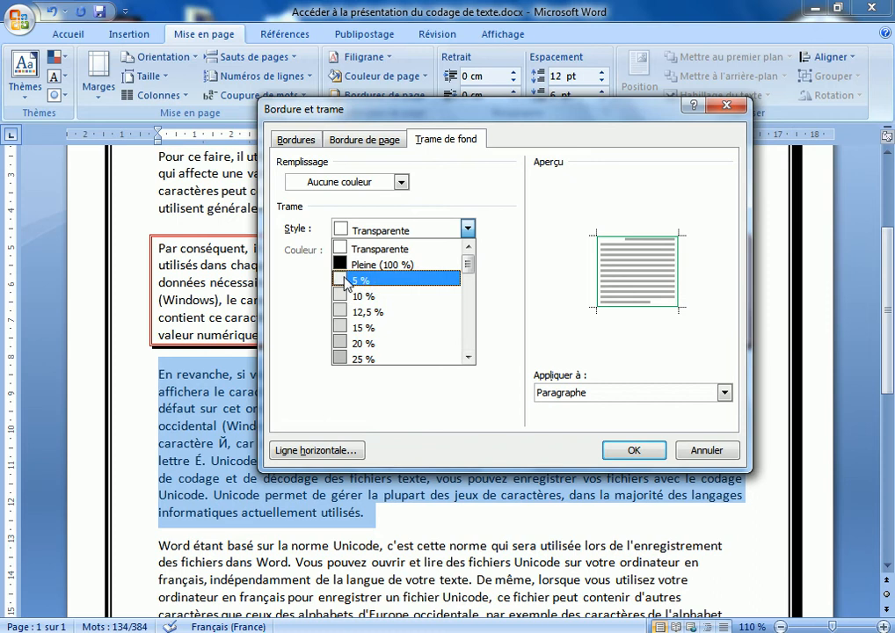
{"action": "left_click", "coordinate": [468, 357]}
{"action": "left_click", "coordinate": [467, 357]}
{"action": "left_click_drag", "start_coordinate": [468, 357], "coordinate": [364, 209]}
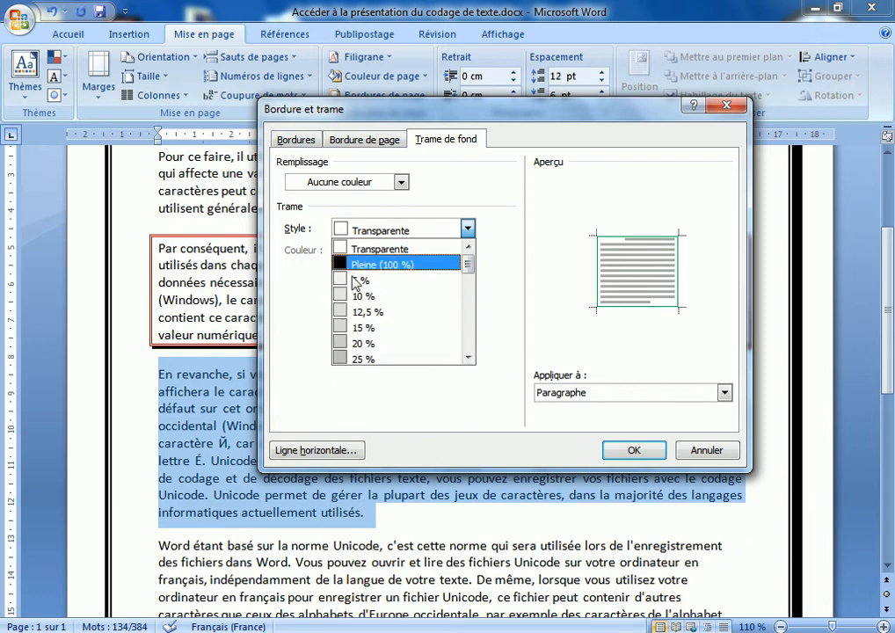
{"action": "left_click", "coordinate": [360, 326]}
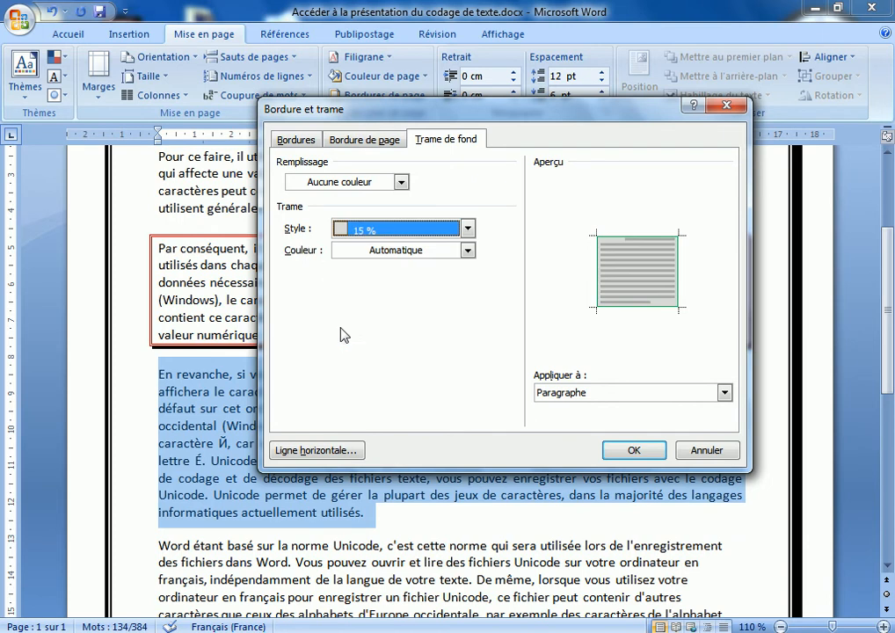
{"action": "left_click", "coordinate": [631, 452]}
{"action": "left_click", "coordinate": [489, 464]}
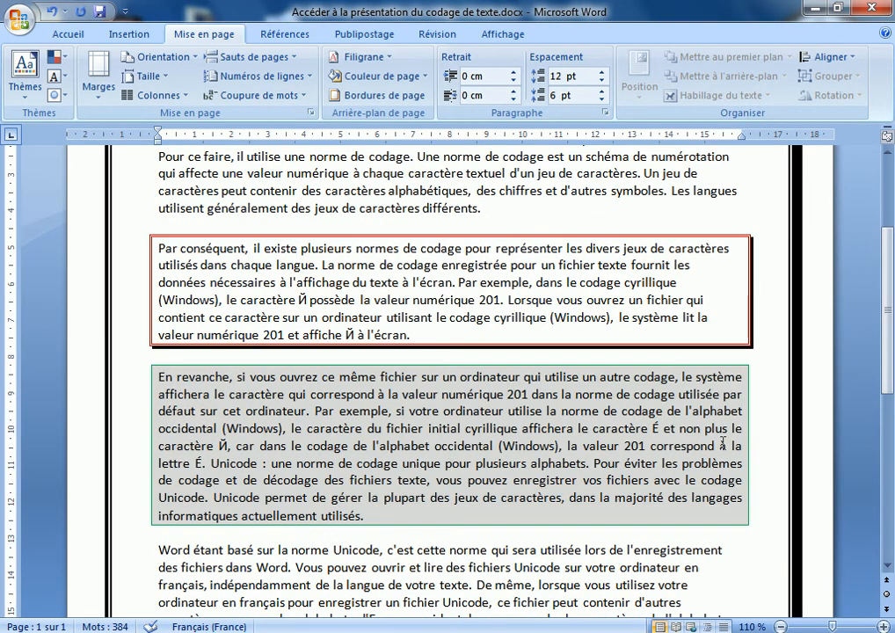
Choose an Ombre border with a dash-dot-dot line style for the paragraph beginning "Les éléments"
{"action": "scroll", "coordinate": [704, 422], "scroll_direction": "down", "scroll_amount": 3}
{"action": "scroll", "coordinate": [658, 413], "scroll_direction": "up", "scroll_amount": 6}
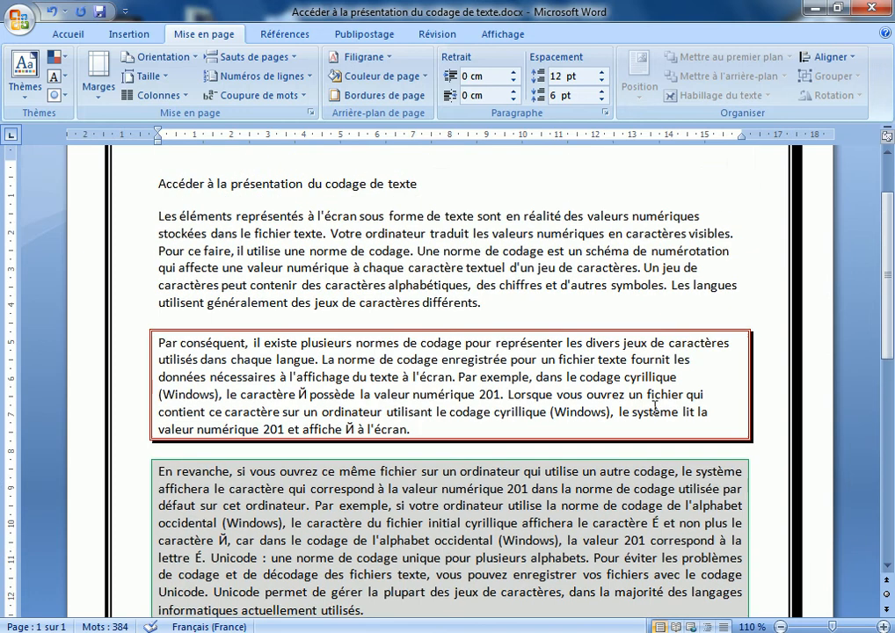
{"action": "double_click", "coordinate": [133, 305]}
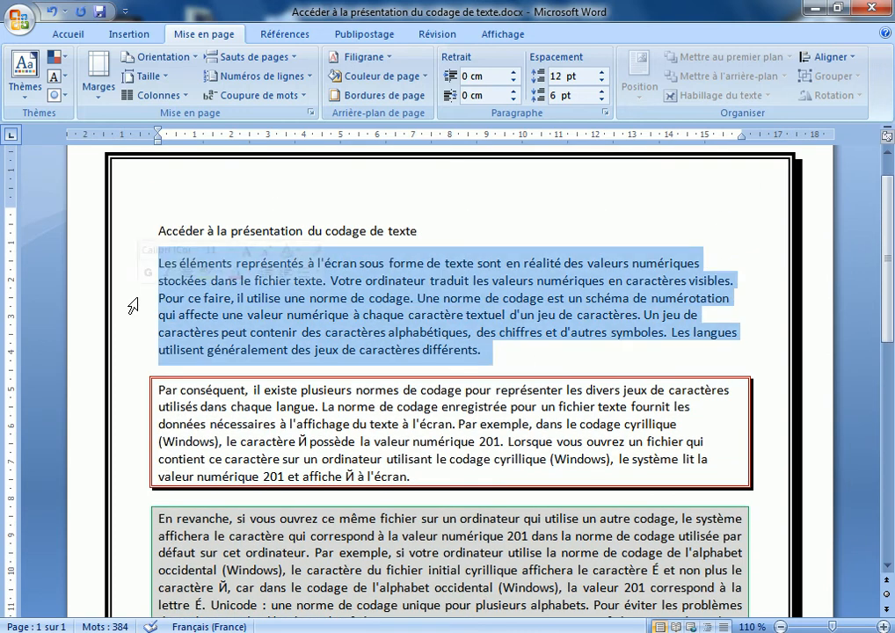
{"action": "left_click", "coordinate": [384, 95]}
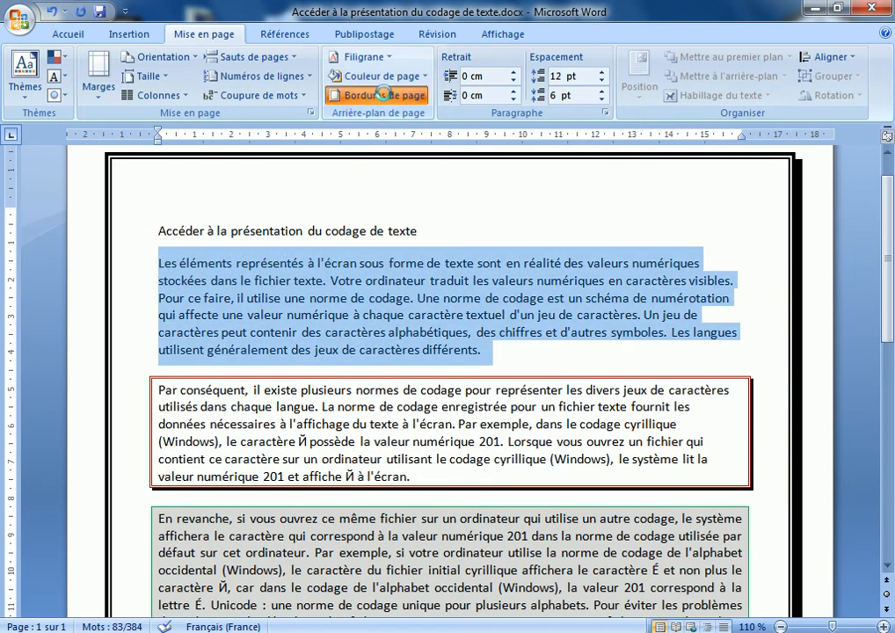
{"action": "left_click", "coordinate": [292, 141]}
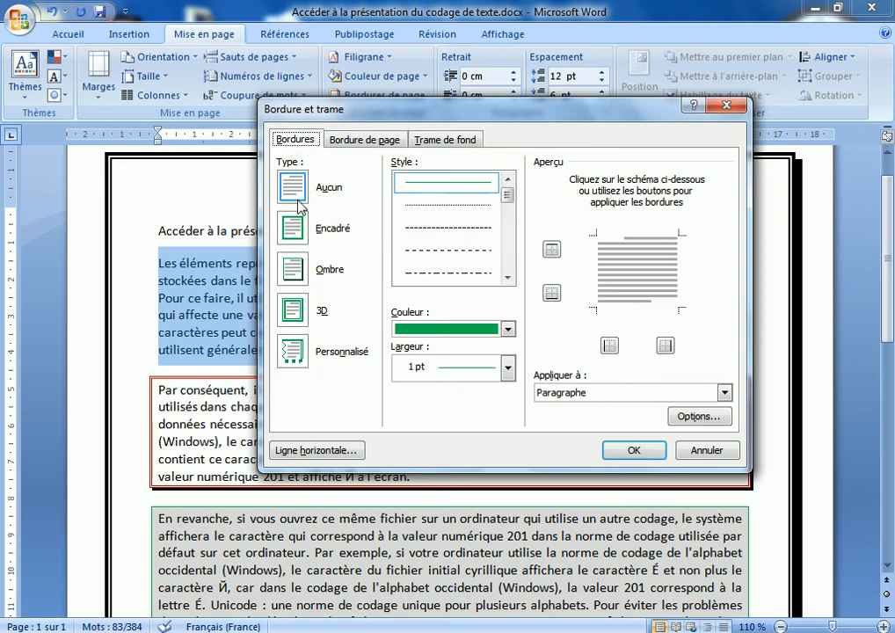
{"action": "left_click", "coordinate": [295, 269]}
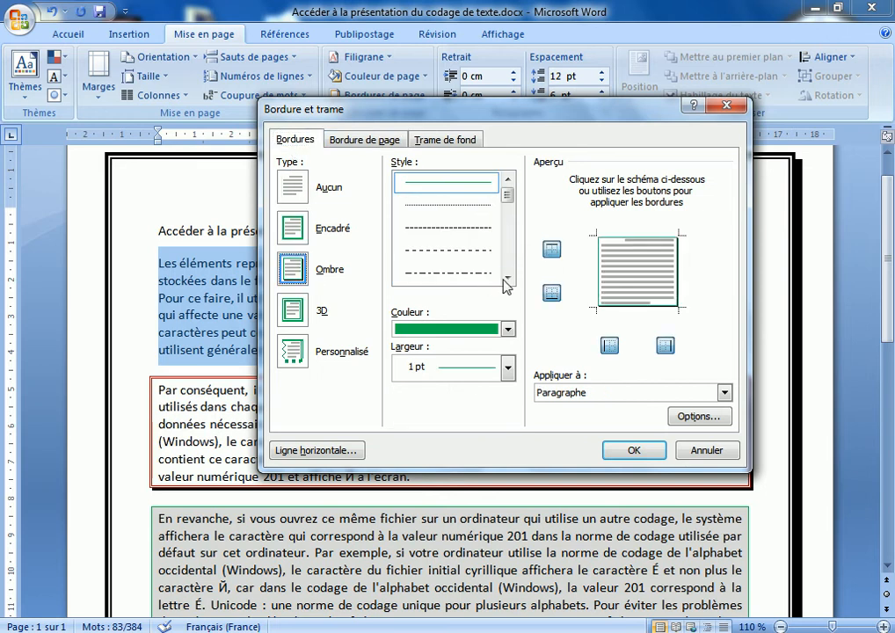
{"action": "left_click", "coordinate": [507, 278]}
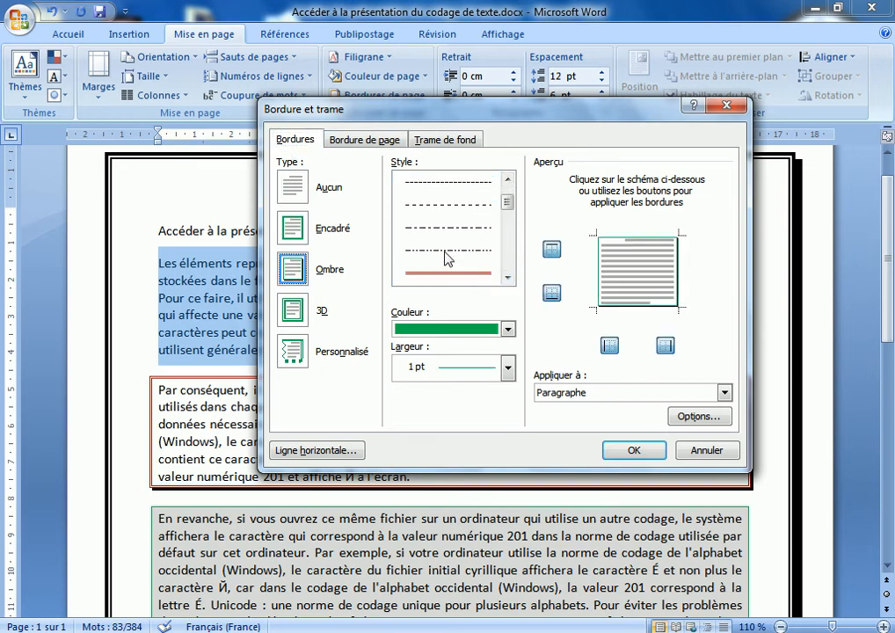
{"action": "left_click", "coordinate": [448, 255]}
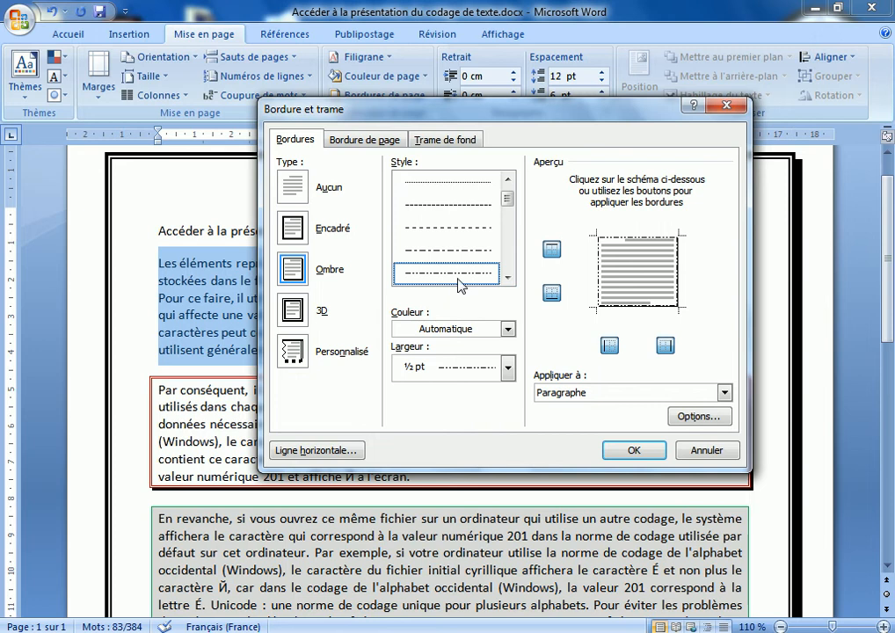
Set the "Les éléments" paragraph's border colour to bright red and its width to 1 ½ pt
{"action": "left_click", "coordinate": [450, 331]}
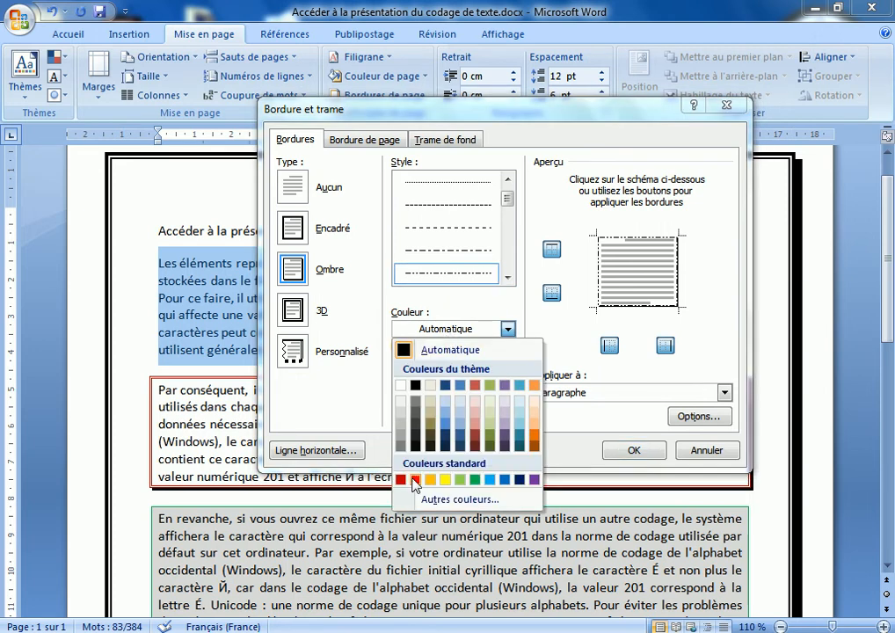
{"action": "left_click", "coordinate": [415, 481]}
{"action": "left_click", "coordinate": [443, 371]}
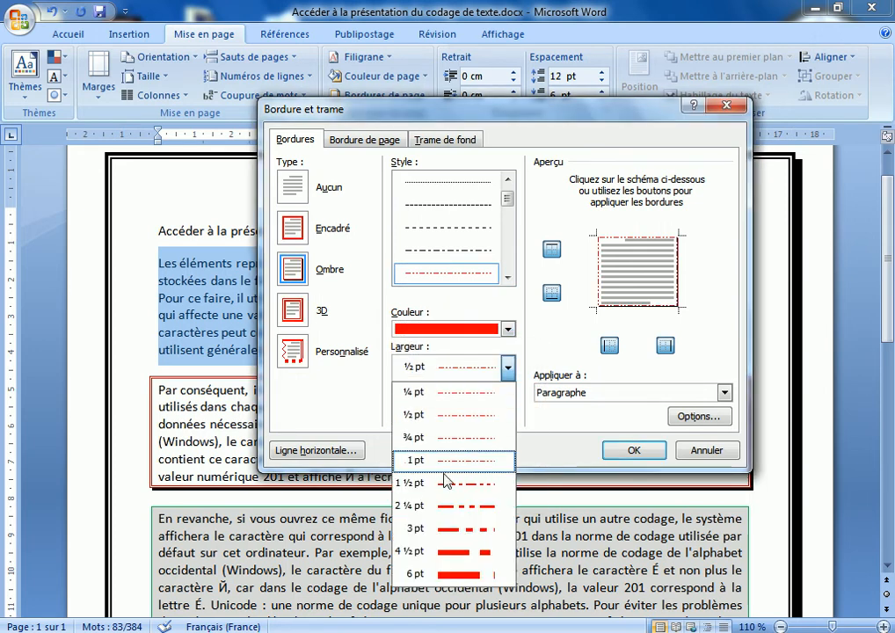
{"action": "left_click", "coordinate": [446, 482]}
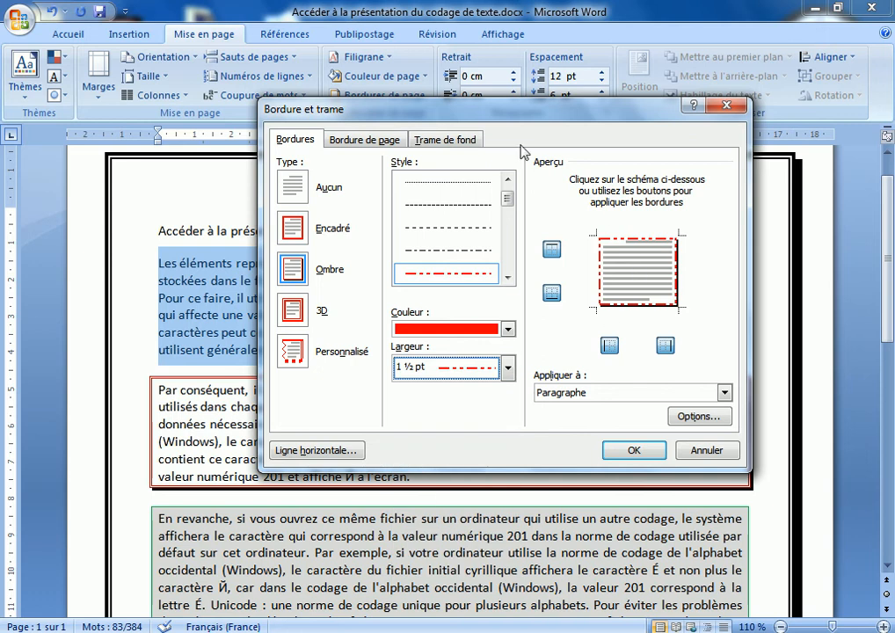
Fill the "Les éléments" paragraph with a light purple theme colour, apply the formatting and check the document
{"action": "left_click", "coordinate": [431, 140]}
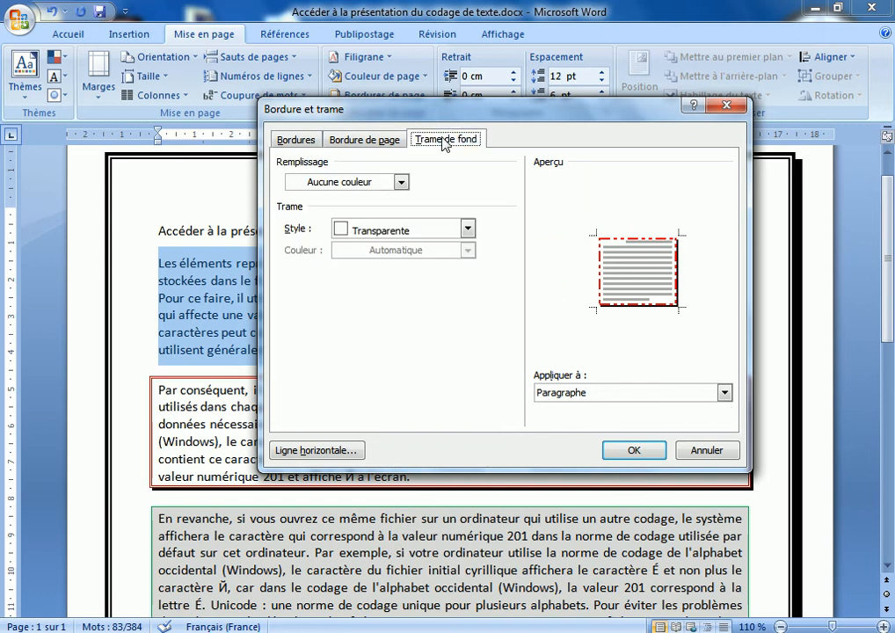
{"action": "left_click", "coordinate": [343, 184]}
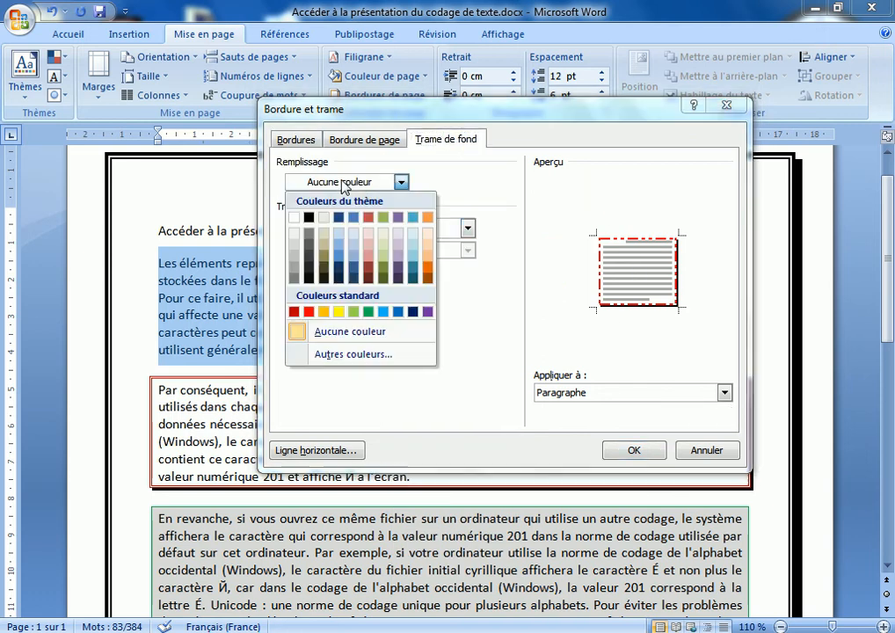
{"action": "left_click", "coordinate": [399, 236]}
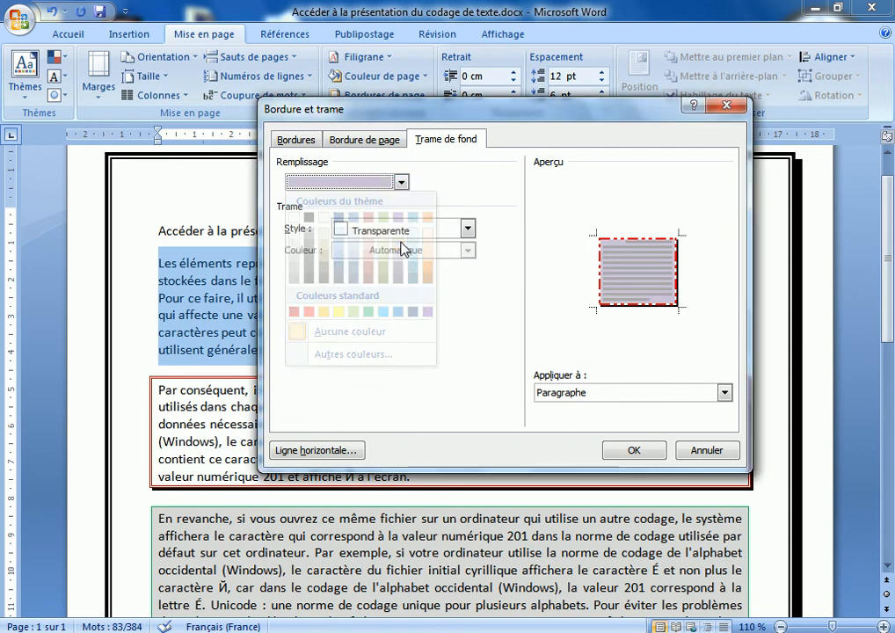
{"action": "left_click", "coordinate": [631, 451]}
{"action": "left_click", "coordinate": [469, 417]}
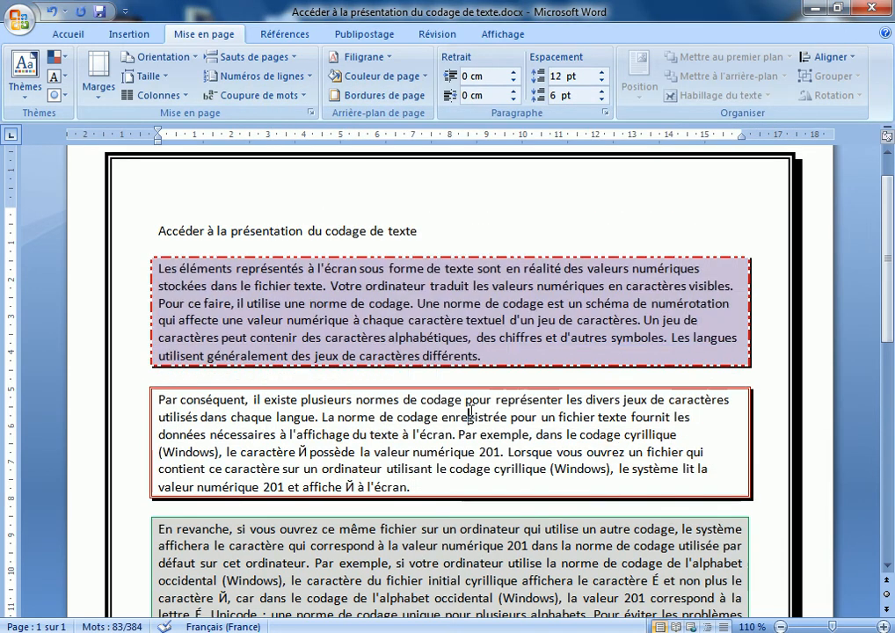
{"action": "scroll", "coordinate": [477, 330], "scroll_direction": "down", "scroll_amount": 5}
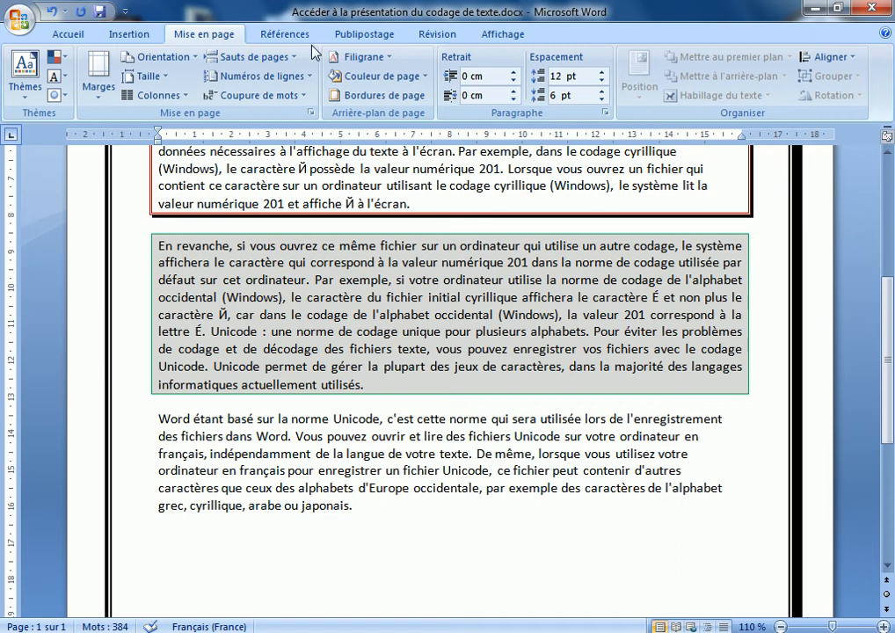
Insert a footnote on the word "écran" in the first line of the "Les éléments" paragraph
{"action": "left_click", "coordinate": [280, 39]}
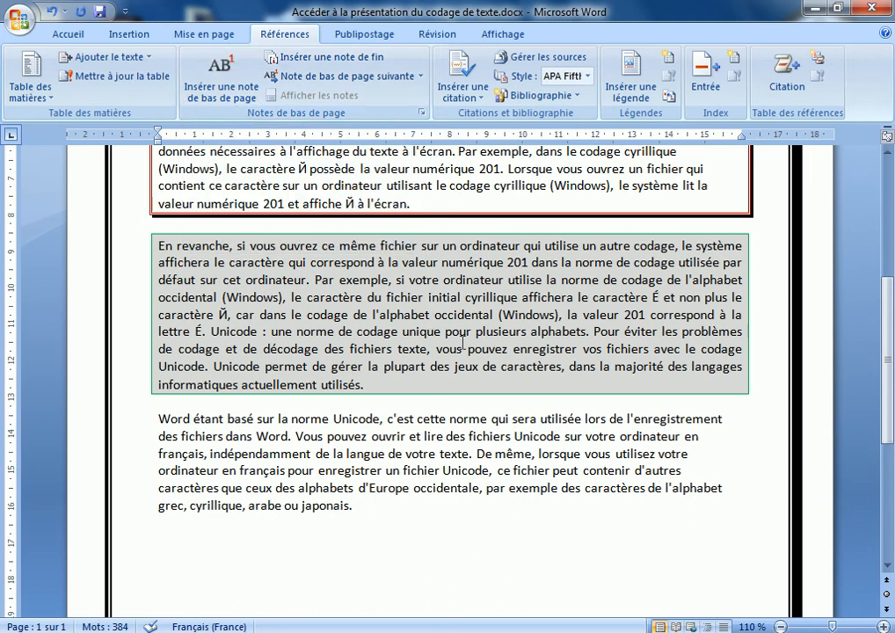
{"action": "scroll", "coordinate": [463, 341], "scroll_direction": "down", "scroll_amount": 3}
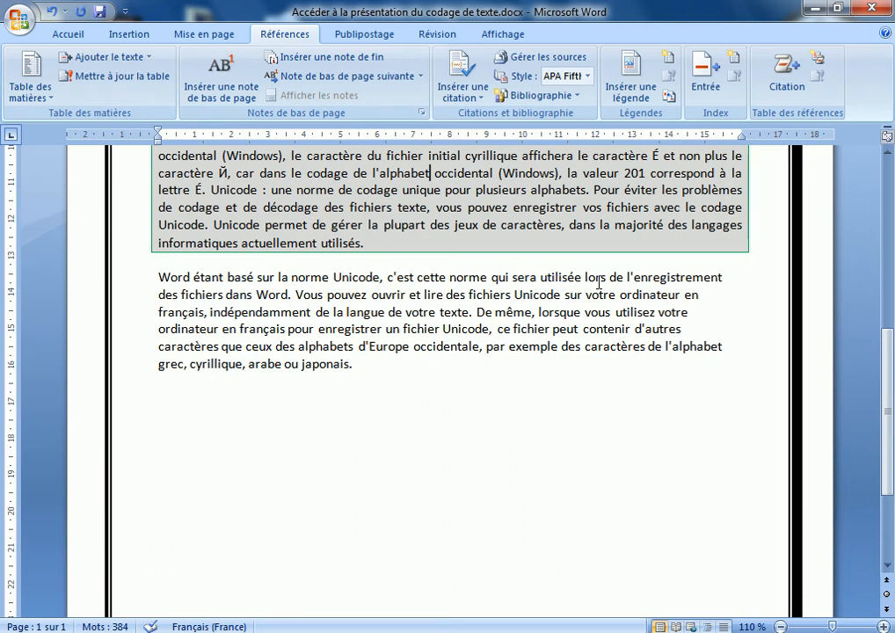
{"action": "scroll", "coordinate": [403, 368], "scroll_direction": "down", "scroll_amount": 3}
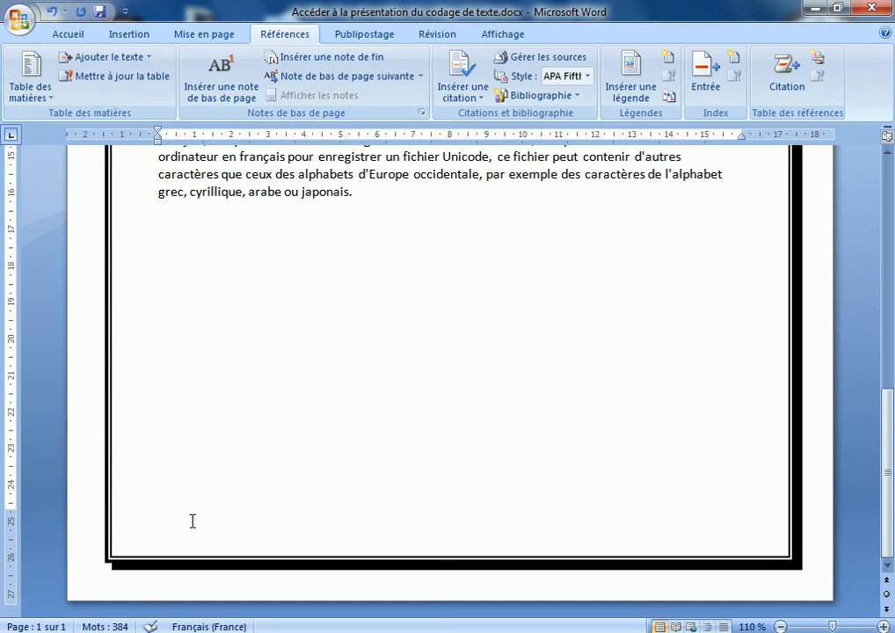
{"action": "scroll", "coordinate": [316, 414], "scroll_direction": "up", "scroll_amount": 5}
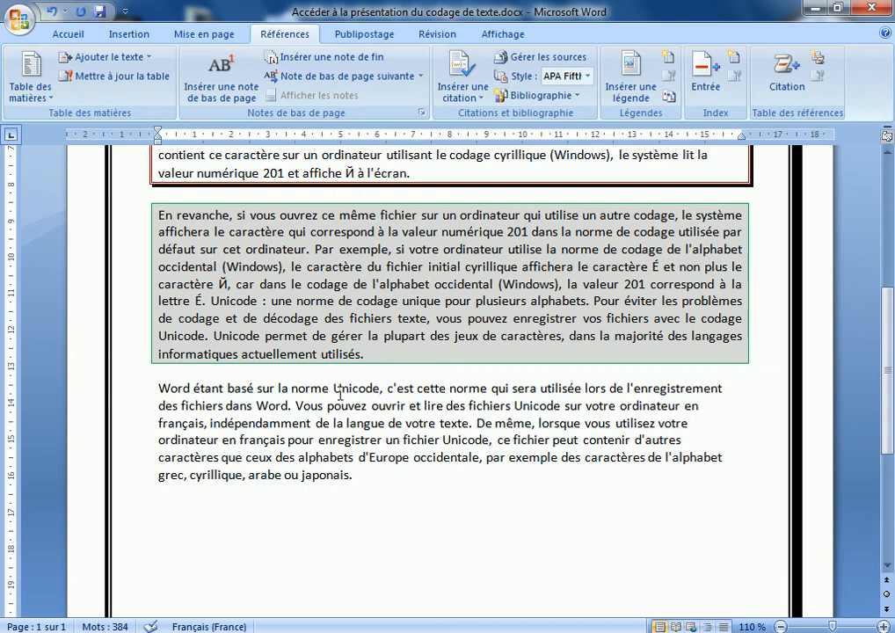
{"action": "scroll", "coordinate": [384, 293], "scroll_direction": "up", "scroll_amount": 7}
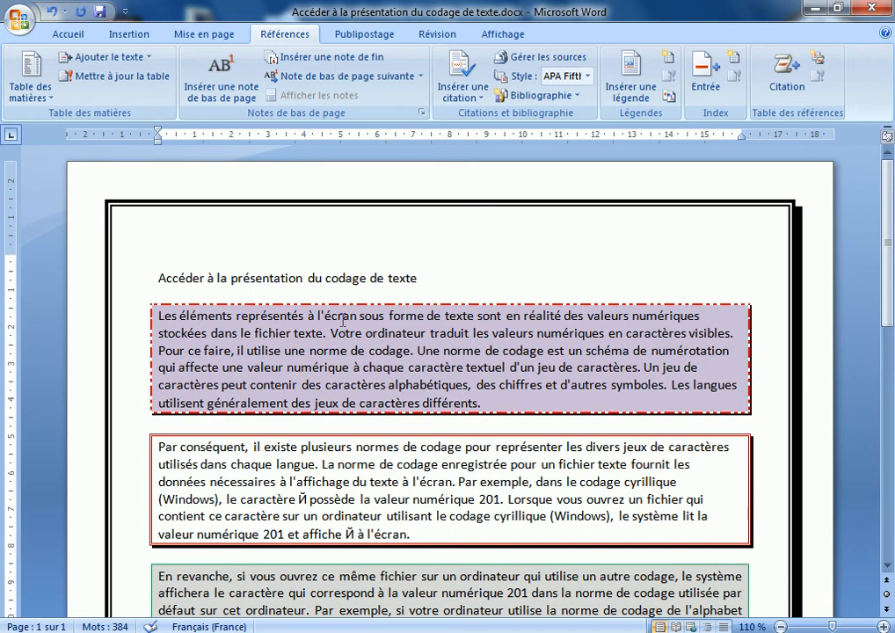
{"action": "left_click_drag", "start_coordinate": [326, 316], "coordinate": [353, 322]}
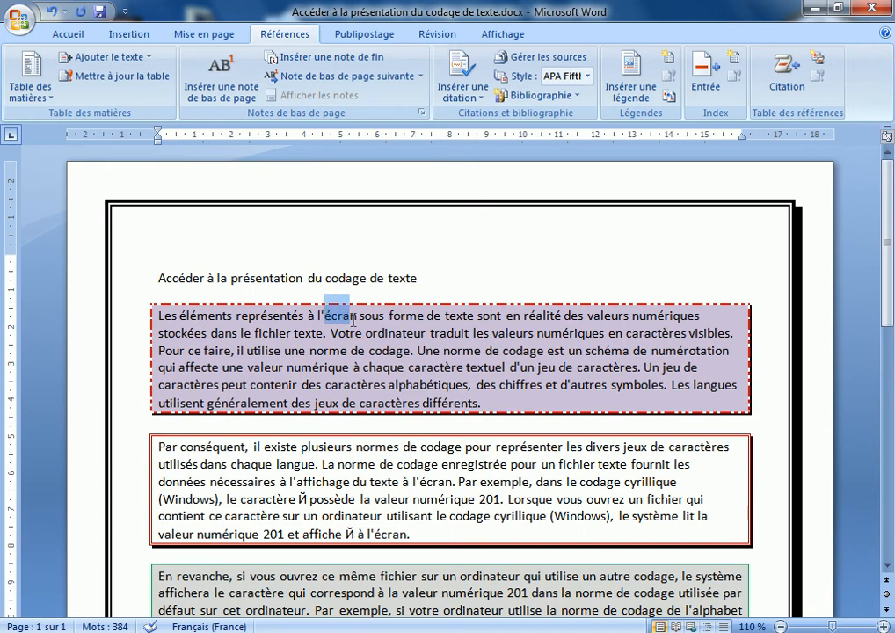
{"action": "right_click", "coordinate": [345, 321]}
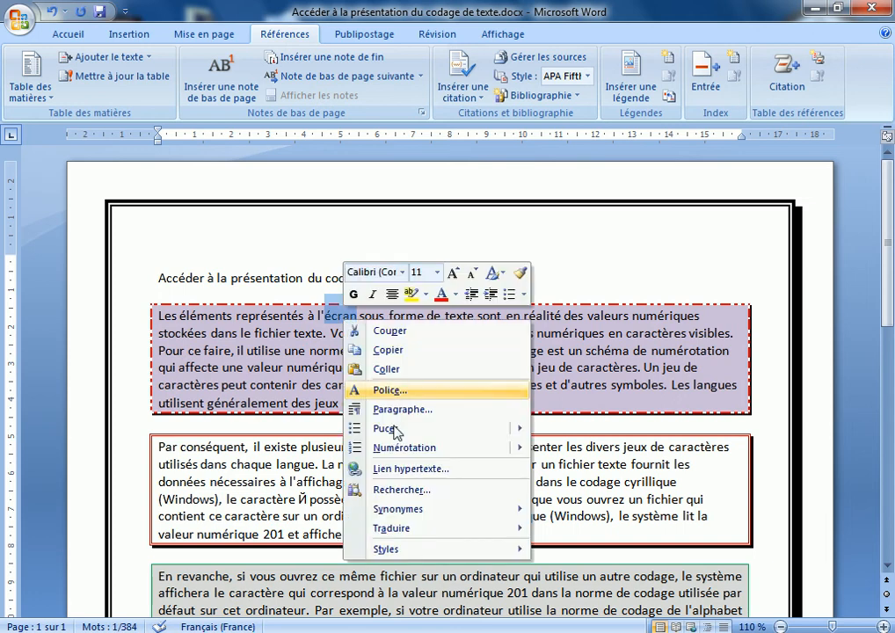
{"action": "mouse_move", "coordinate": [415, 512]}
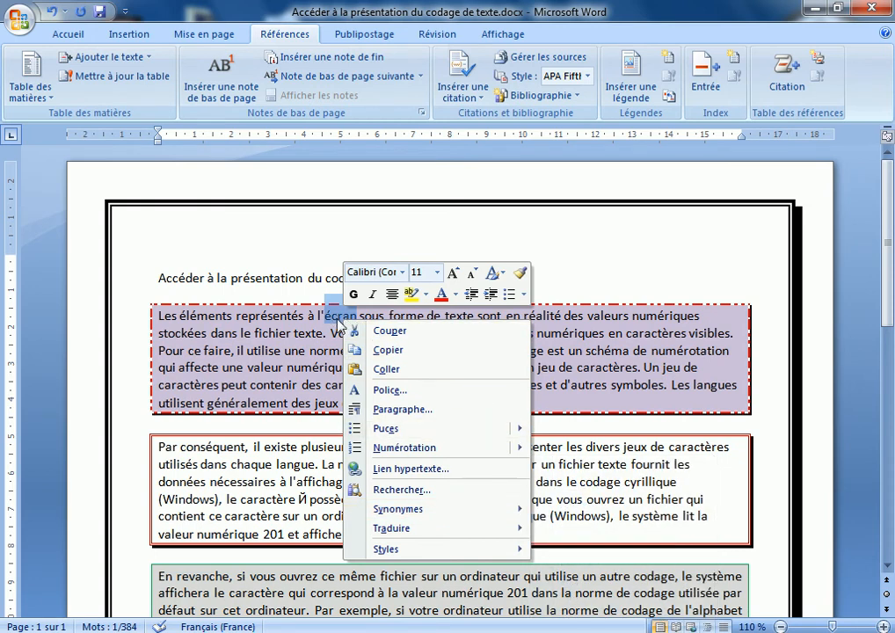
{"action": "left_click", "coordinate": [218, 90]}
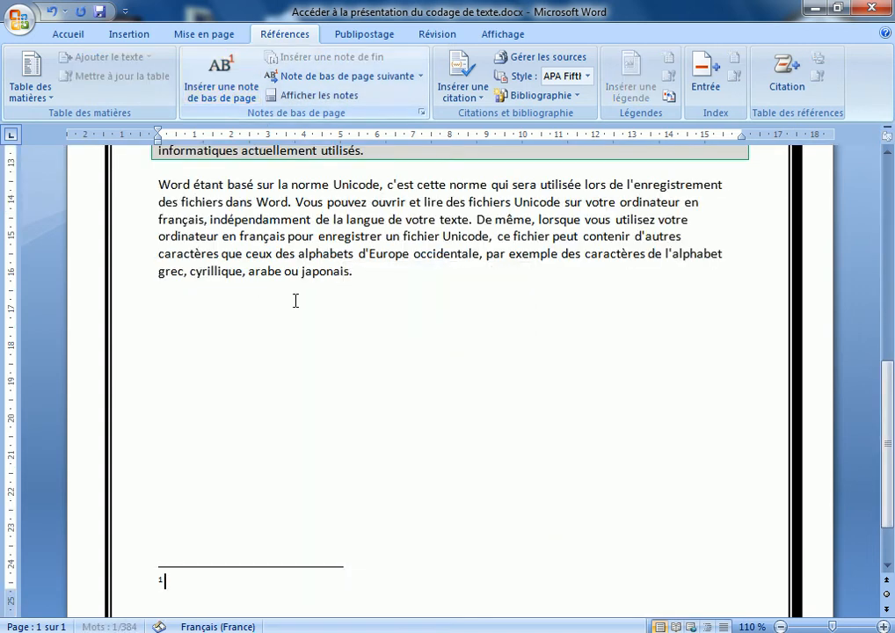
Go from the "écran" reference mark to its footnote, enter "Azerty ttytyt rtrtr" as the note text and check the mark in the paragraph
{"action": "scroll", "coordinate": [249, 511], "scroll_direction": "down", "scroll_amount": 1}
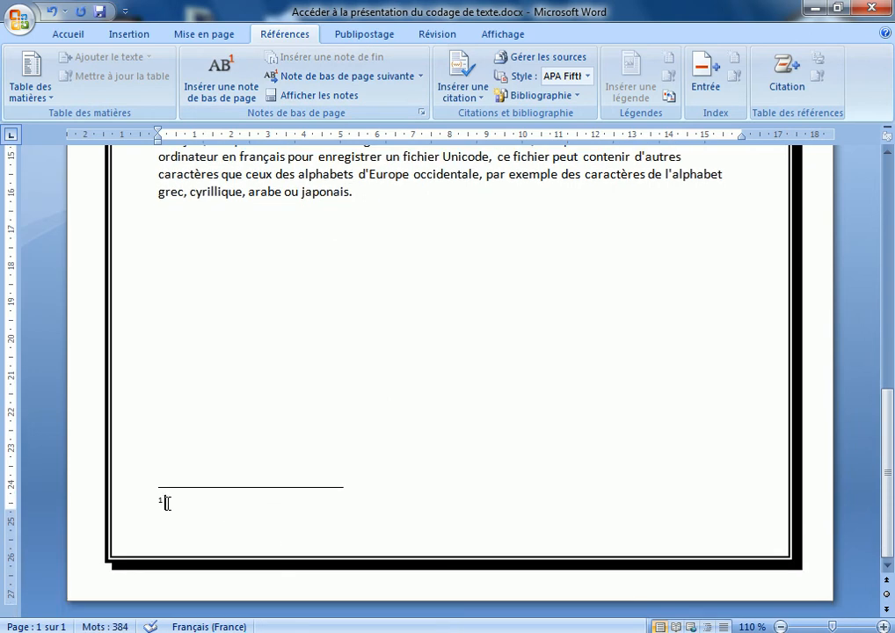
{"action": "scroll", "coordinate": [196, 480], "scroll_direction": "up", "scroll_amount": 12}
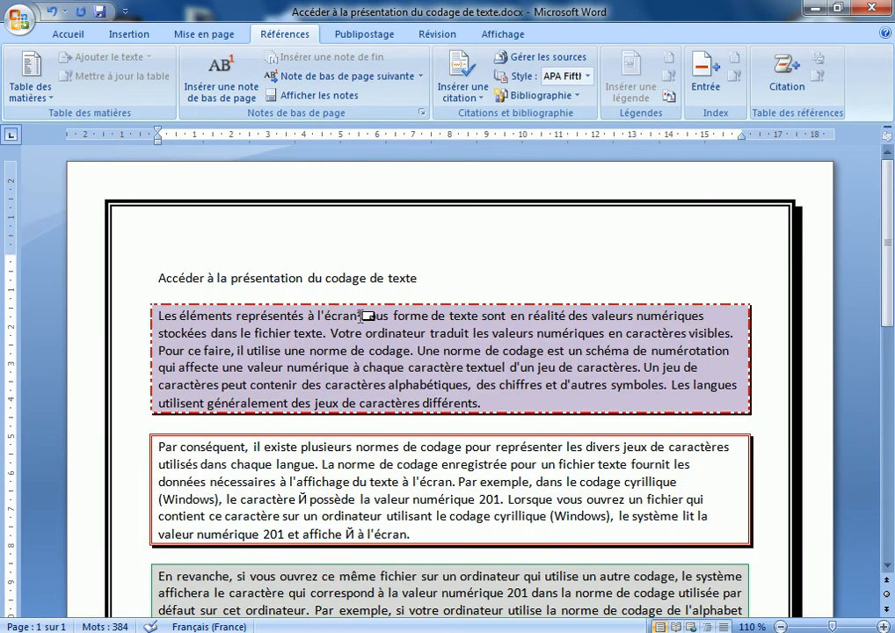
{"action": "double_click", "coordinate": [357, 318]}
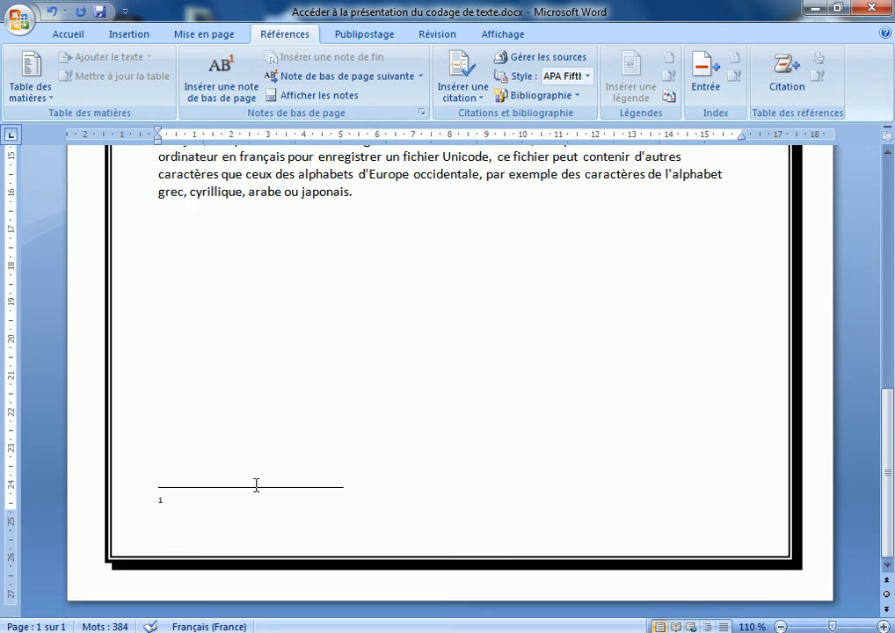
{"action": "type", "text": "az"}
{"action": "type", "text": "erty ttytyt"}
{"action": "type", "text": " rtrtr"}
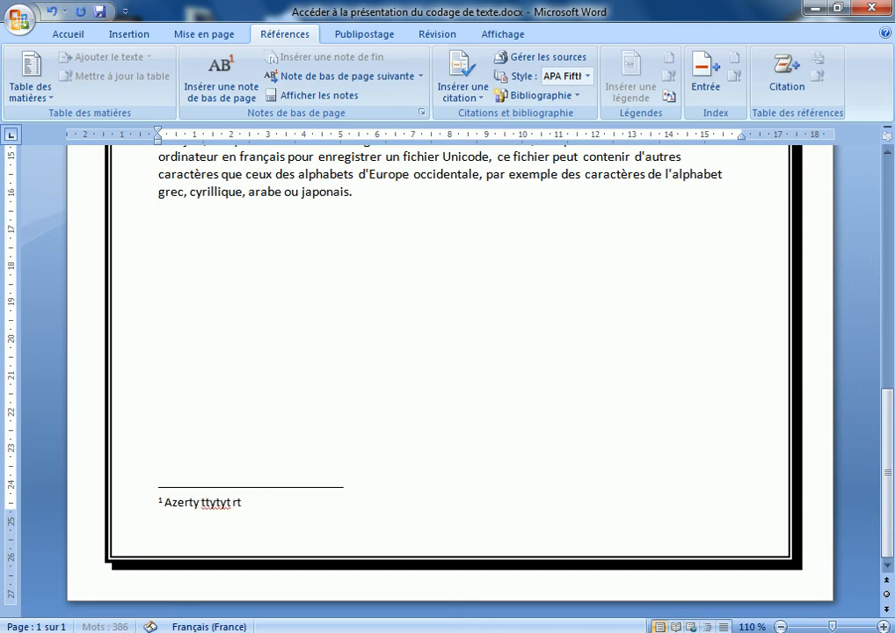
{"action": "scroll", "coordinate": [255, 504], "scroll_direction": "up", "scroll_amount": 12}
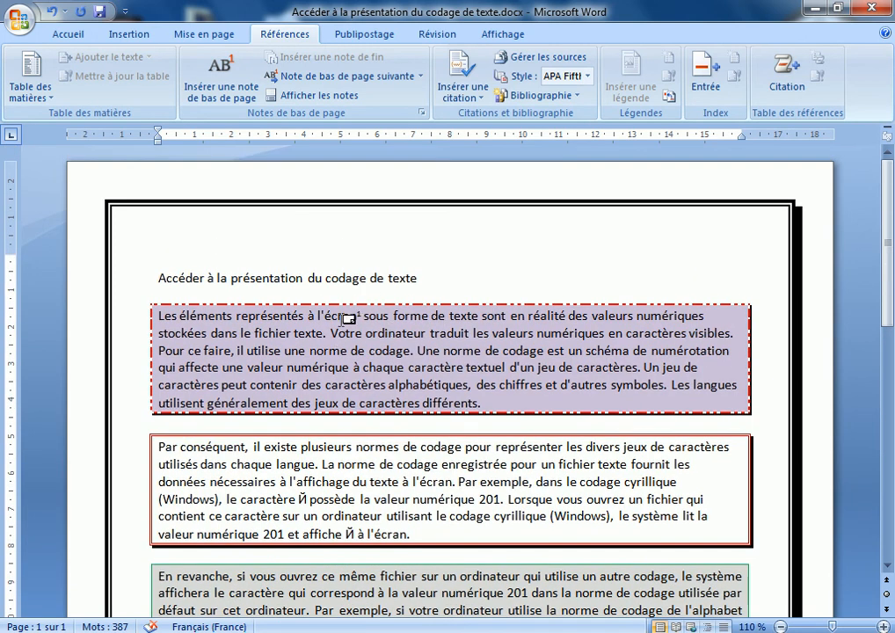
{"action": "mouse_move", "coordinate": [349, 316]}
Insert a footnote on "alphabétiques" in the "Les éléments" paragraph with the text "Ghfghghfh trhthrthrth" and check its reference mark
{"action": "left_click_drag", "start_coordinate": [388, 387], "coordinate": [466, 393]}
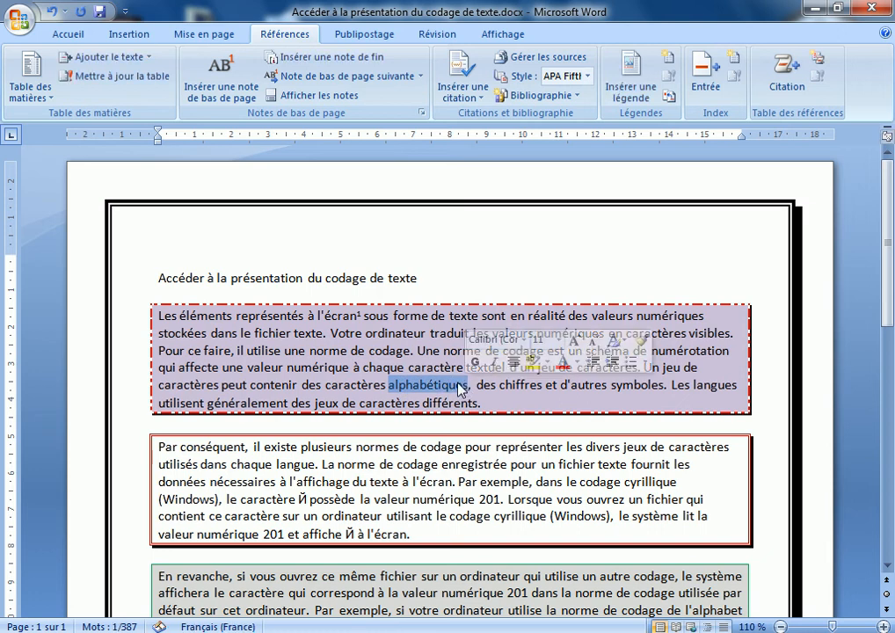
{"action": "left_click", "coordinate": [219, 85]}
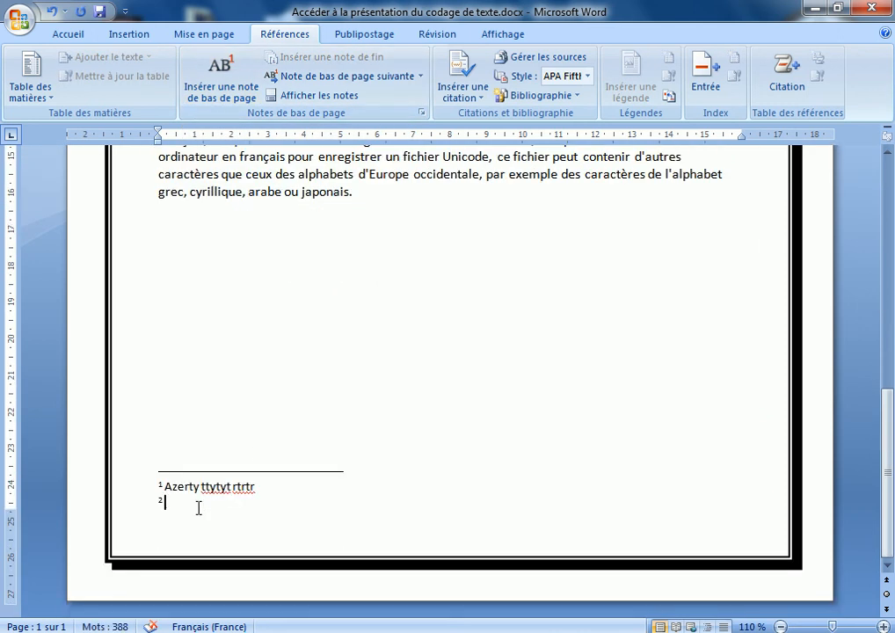
{"action": "type", "text": "ghfghghfh trhthrthrth"}
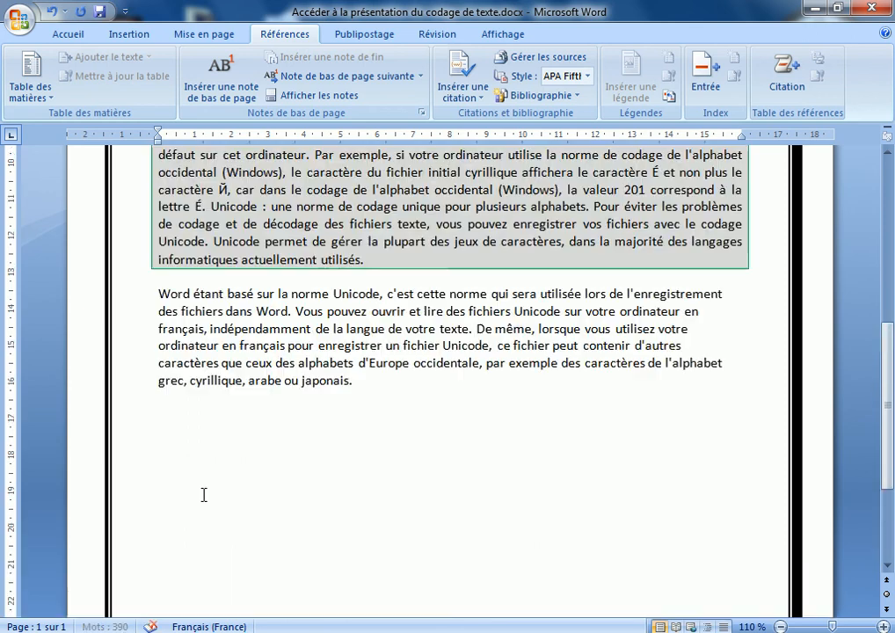
{"action": "scroll", "coordinate": [204, 494], "scroll_direction": "up", "scroll_amount": 10}
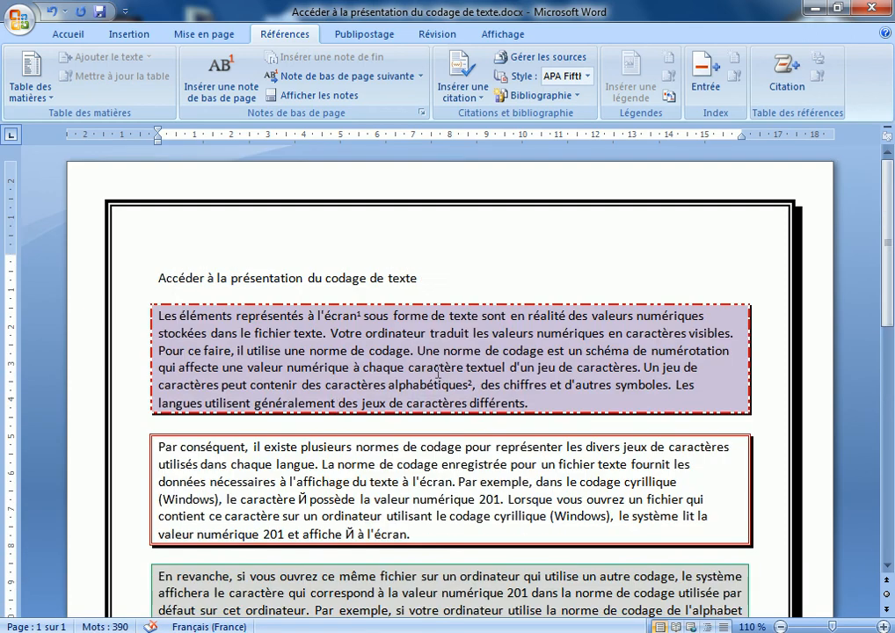
{"action": "mouse_move", "coordinate": [449, 387]}
Insert a footnote on "codage" in "Une norme de codage" with the text "Yyyy yyyyyyyyyyy" and return to its reference mark
{"action": "left_click_drag", "start_coordinate": [503, 352], "coordinate": [545, 354]}
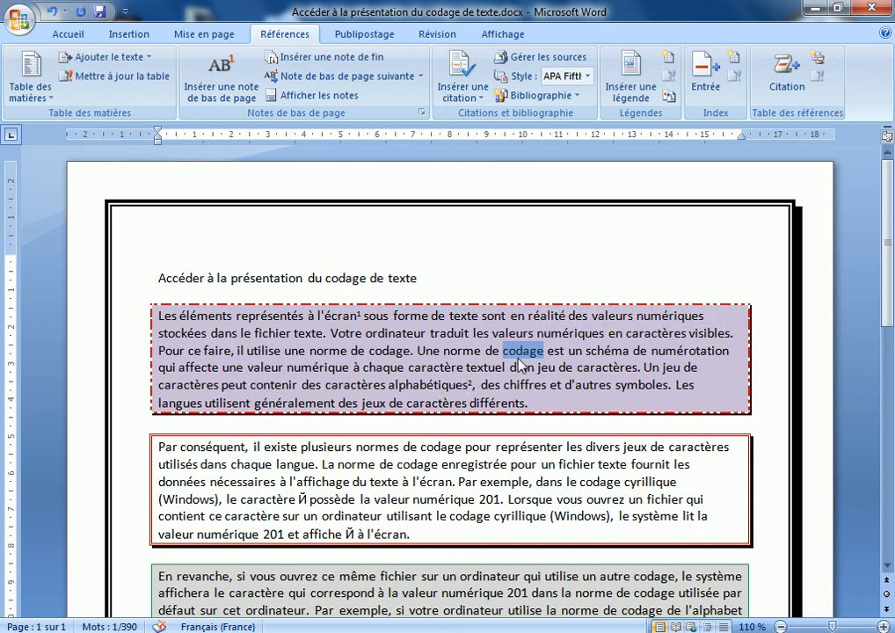
{"action": "left_click", "coordinate": [226, 104]}
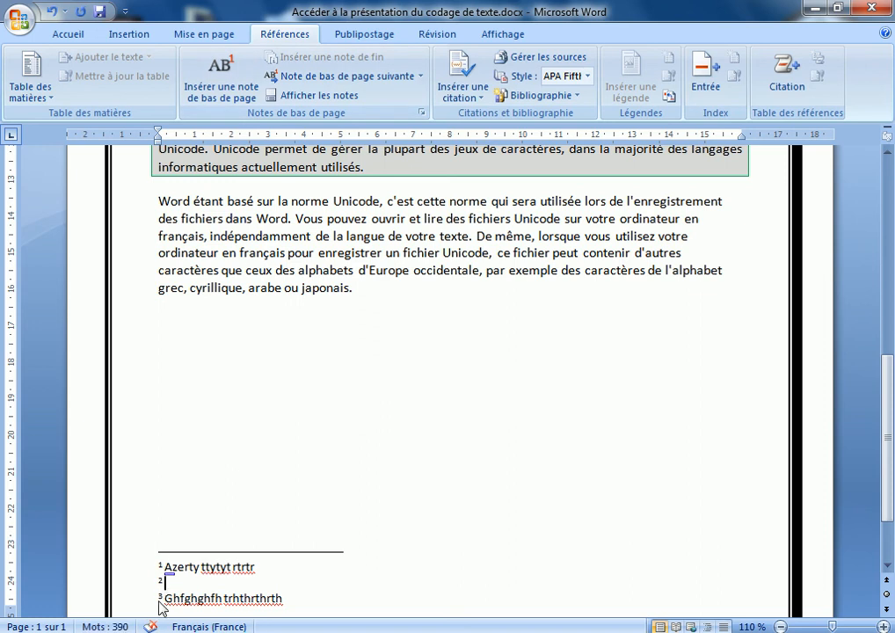
{"action": "type", "text": "Yyyy yyyyyyyyyyy"}
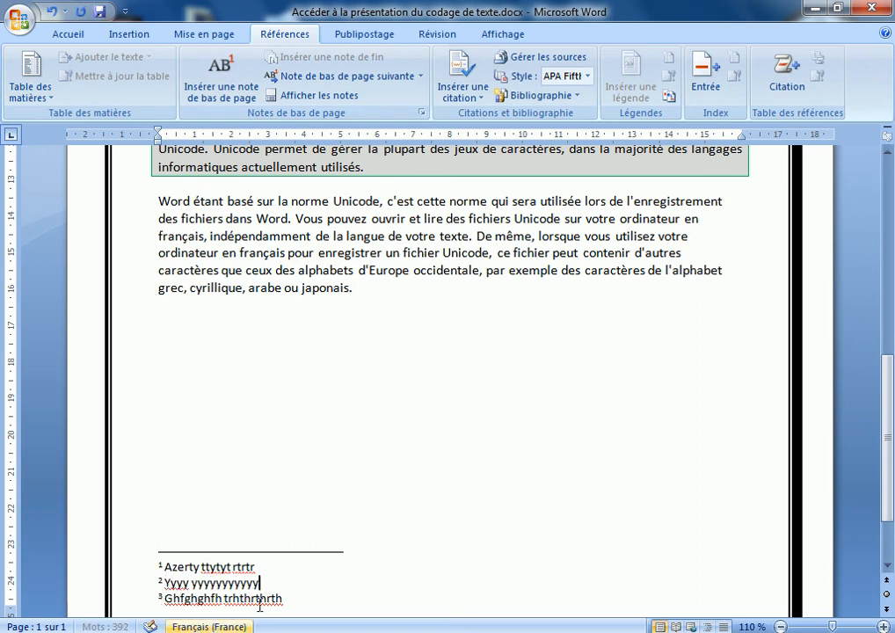
{"action": "scroll", "coordinate": [271, 584], "scroll_direction": "up", "scroll_amount": 10}
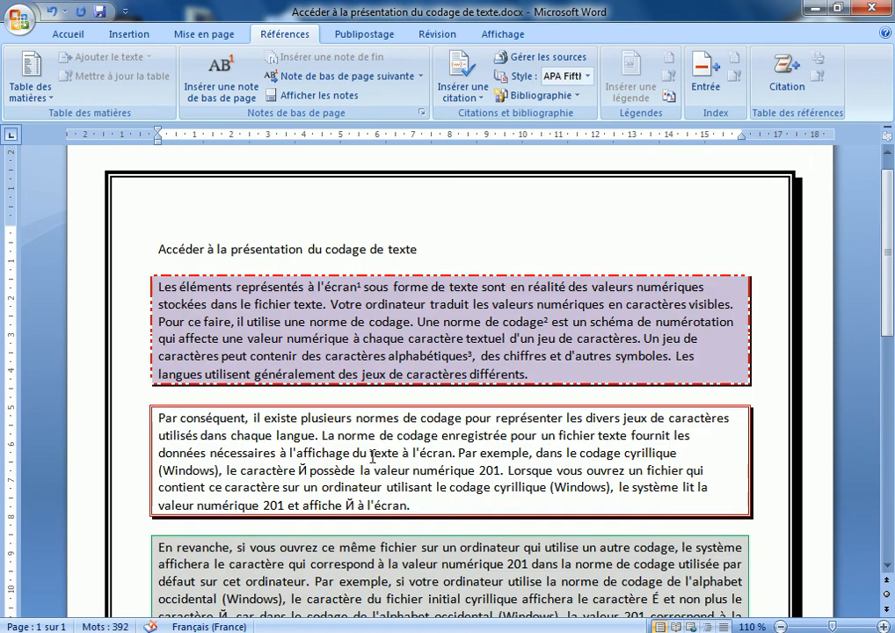
Choose the Wingdings droplet symbol as the custom mark for a footnote on "cyrillique" in the "Par conséquent" paragraph
{"action": "scroll", "coordinate": [373, 457], "scroll_direction": "down", "scroll_amount": 2}
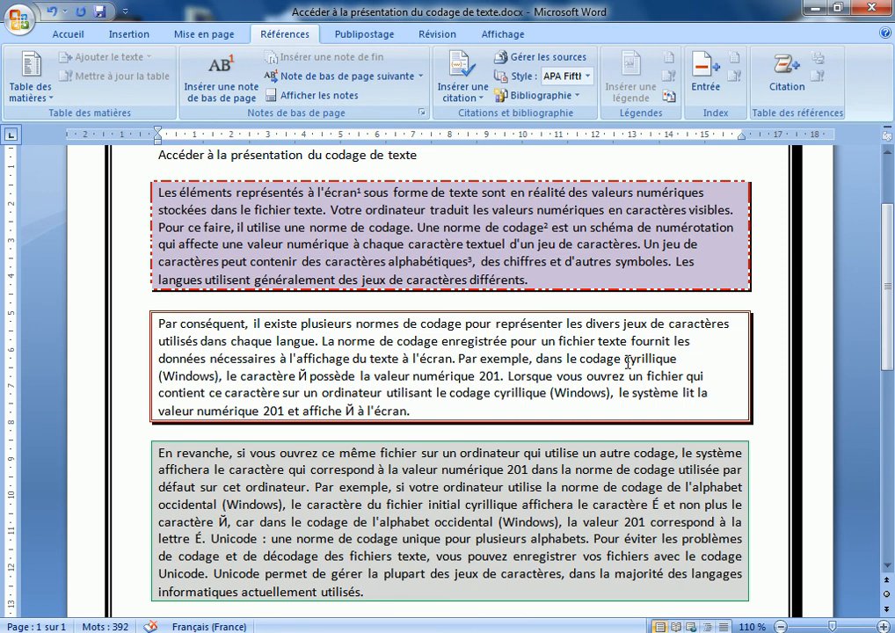
{"action": "left_click_drag", "start_coordinate": [625, 359], "coordinate": [676, 358]}
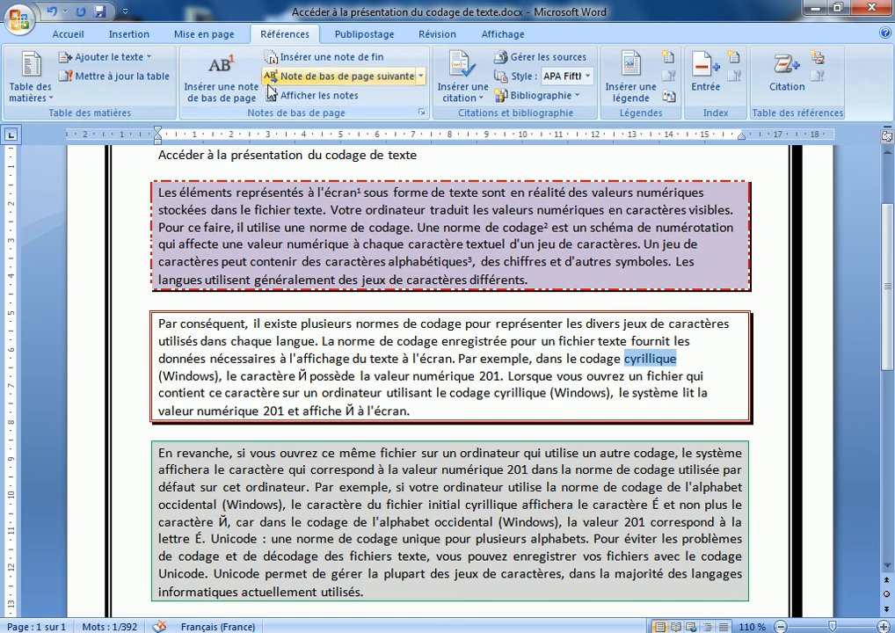
{"action": "left_click", "coordinate": [423, 116]}
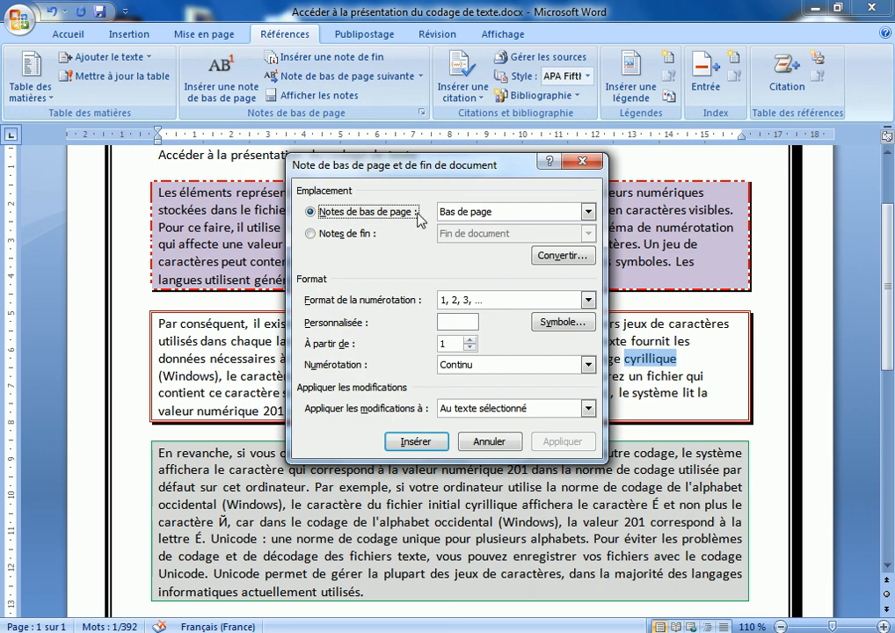
{"action": "left_click", "coordinate": [557, 332]}
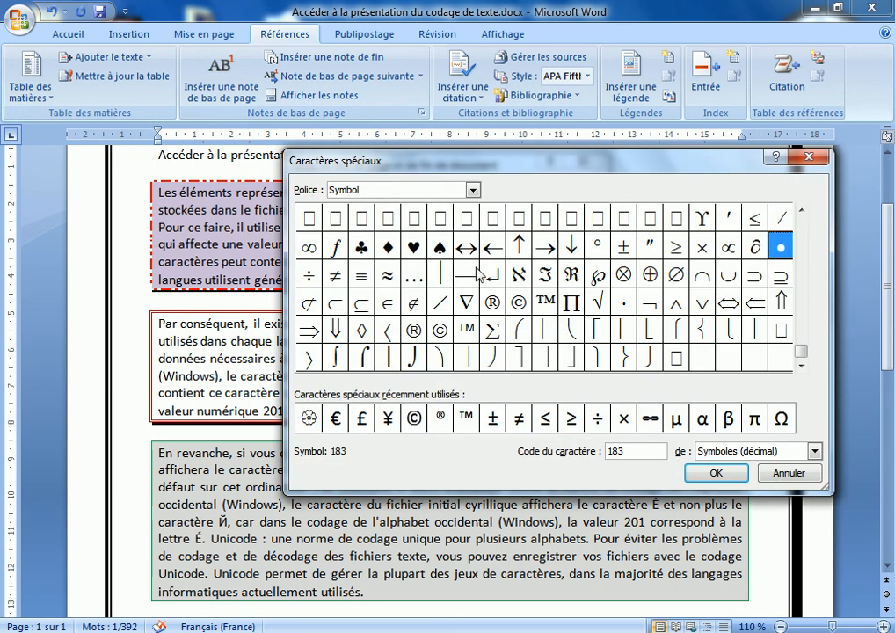
{"action": "left_click", "coordinate": [473, 190]}
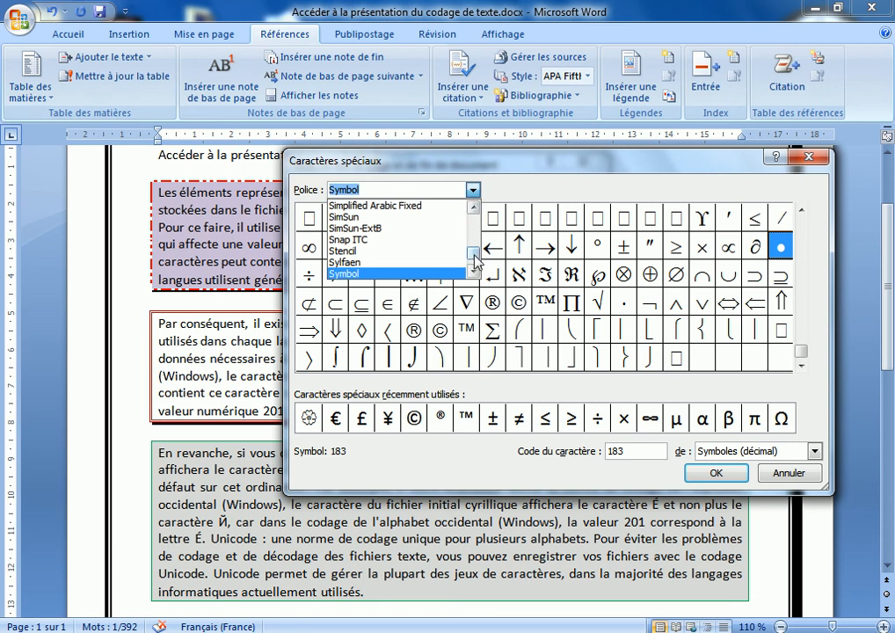
{"action": "scroll", "coordinate": [476, 257], "scroll_direction": "down", "scroll_amount": 5}
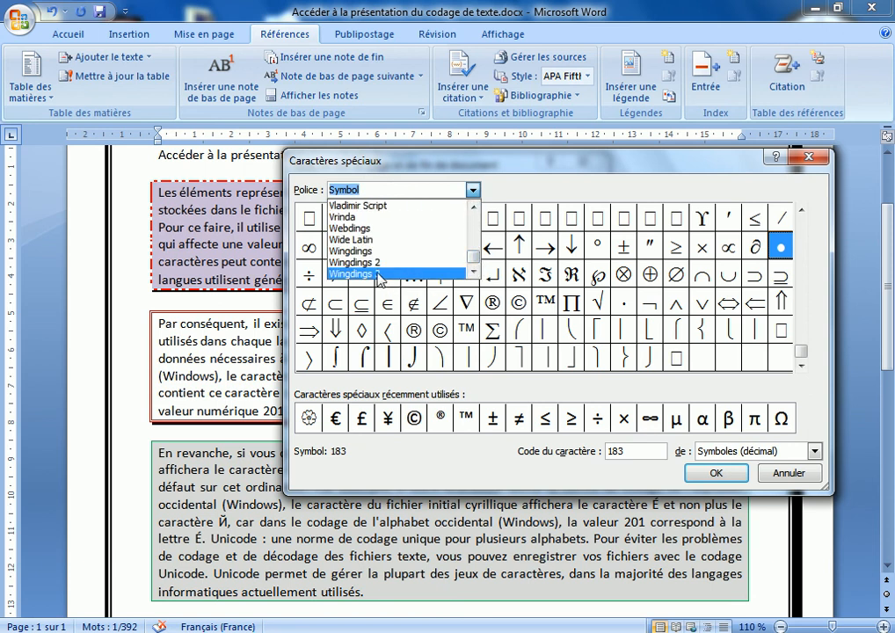
{"action": "left_click", "coordinate": [377, 251]}
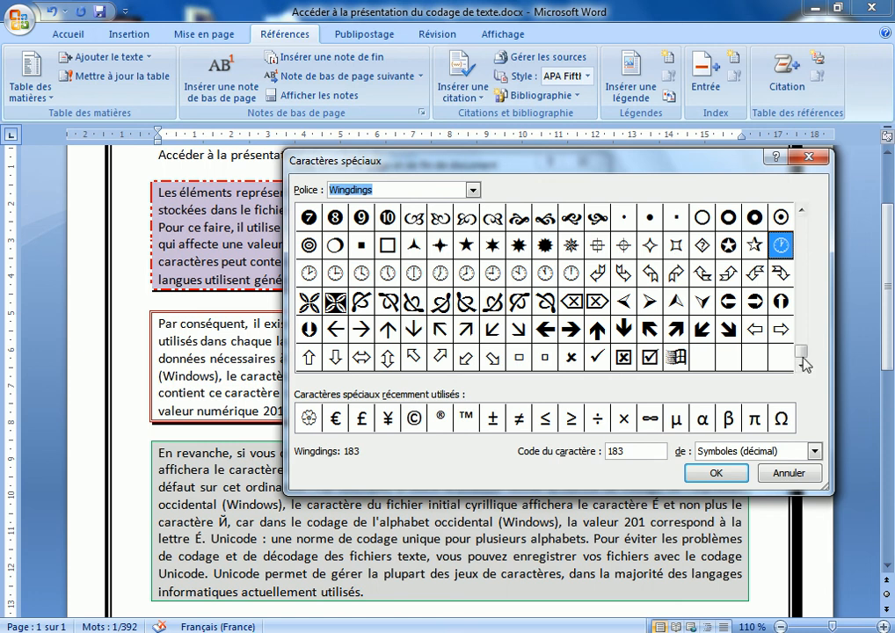
{"action": "left_click_drag", "start_coordinate": [808, 219], "coordinate": [804, 217]}
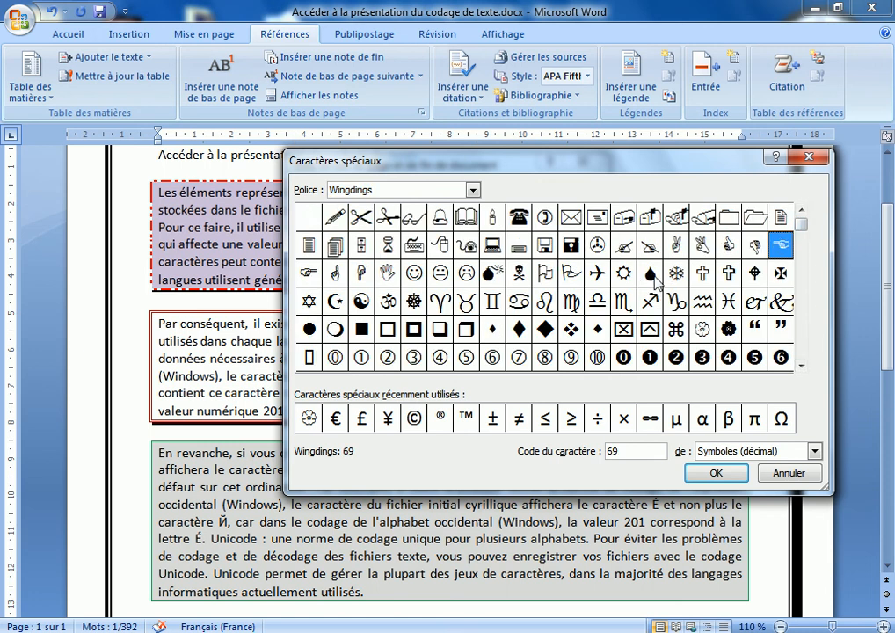
{"action": "left_click", "coordinate": [651, 275]}
{"action": "left_click", "coordinate": [714, 473]}
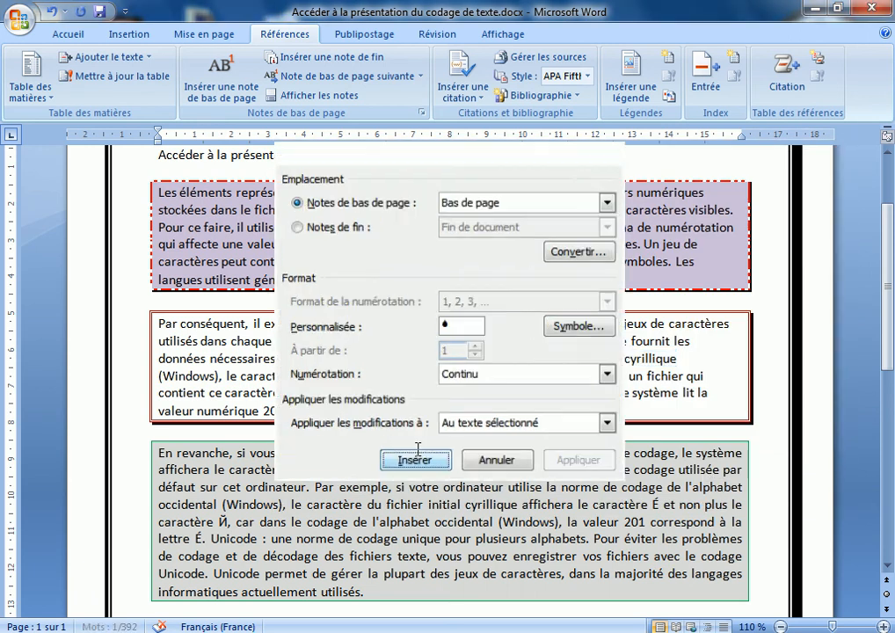
Insert the custom-marked footnote on "cyrillique", enter "ghg ghghgh tghghg gh" as its text and check the mark in the paragraph
{"action": "left_click", "coordinate": [416, 459]}
{"action": "type", "text": "g"}
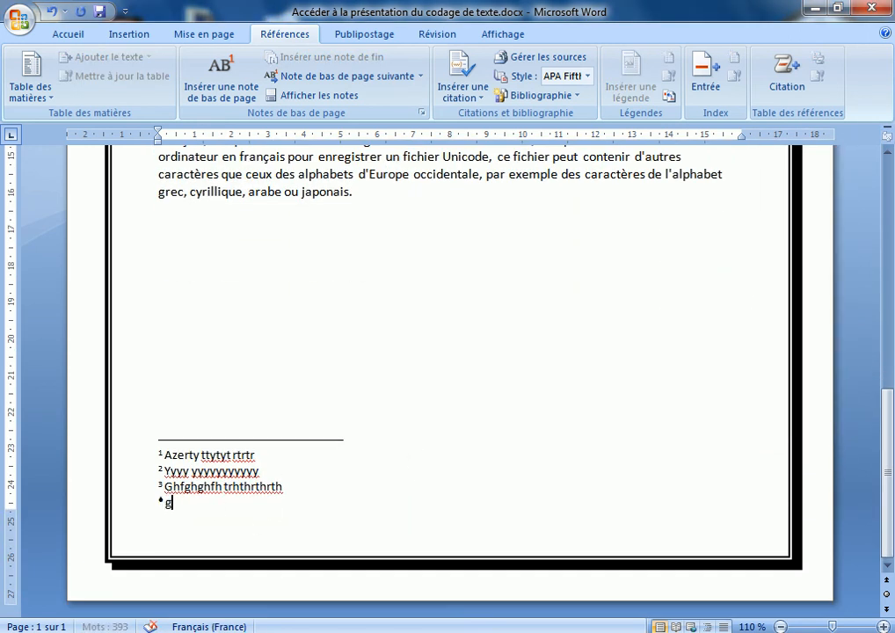
{"action": "type", "text": "hg ghghgh tghghg gh hgh tghghg gh"}
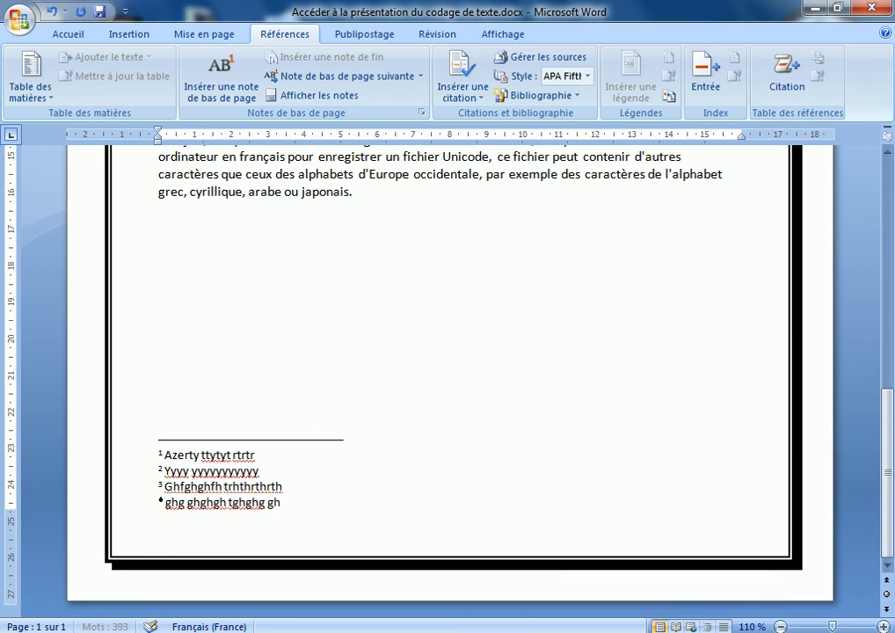
{"action": "scroll", "coordinate": [430, 372], "scroll_direction": "up", "scroll_amount": 5}
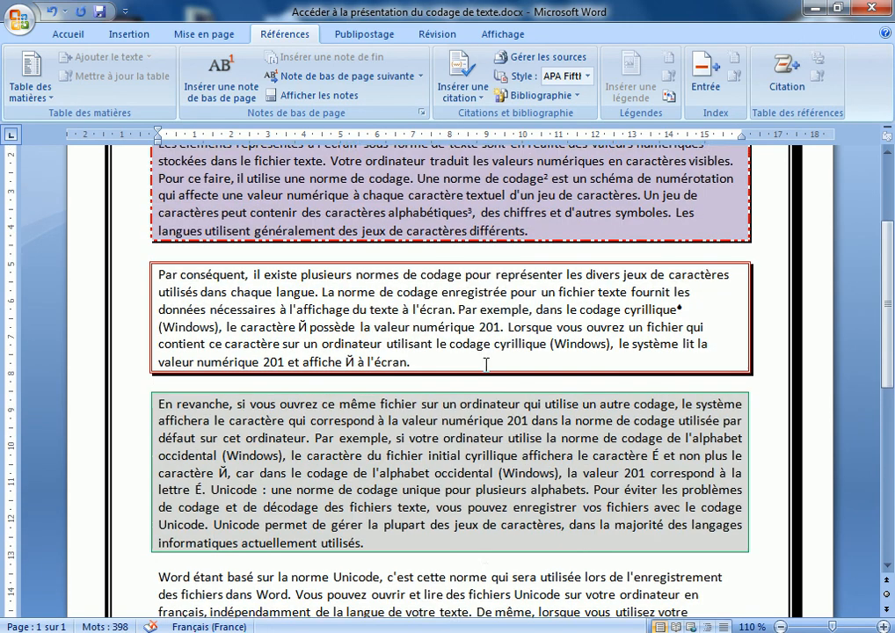
{"action": "scroll", "coordinate": [458, 373], "scroll_direction": "up", "scroll_amount": 5}
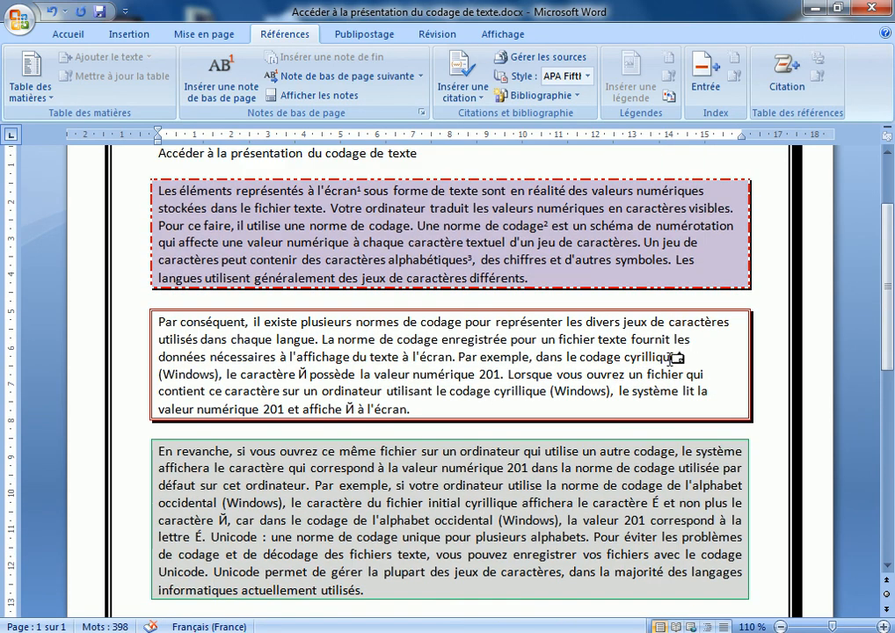
Choose the Wingdings 2 solid five-pointed star as the custom mark for a footnote on "occidentale" in the "Word étant basé" paragraph
{"action": "scroll", "coordinate": [605, 407], "scroll_direction": "down", "scroll_amount": 4}
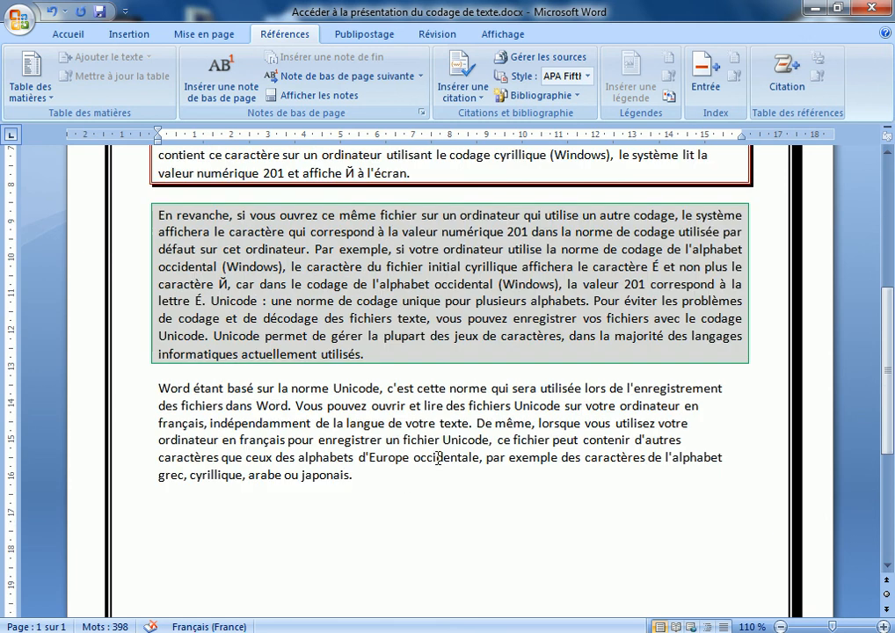
{"action": "left_click_drag", "start_coordinate": [432, 461], "coordinate": [481, 461]}
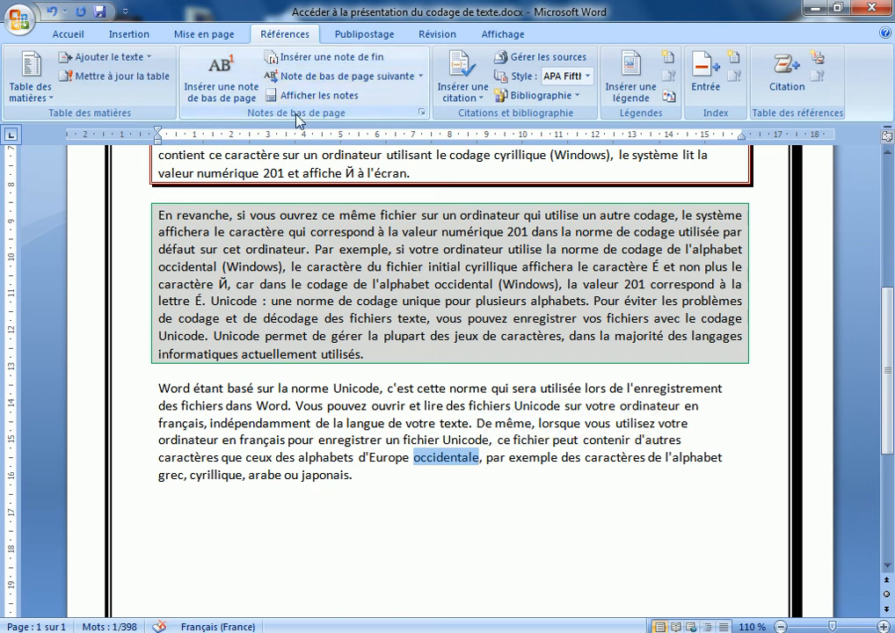
{"action": "left_click", "coordinate": [422, 113]}
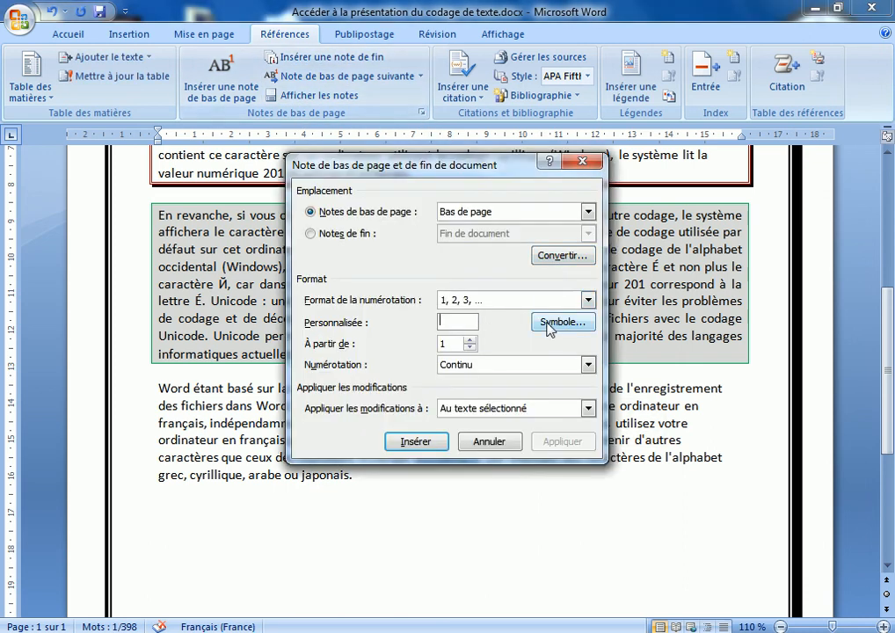
{"action": "left_click", "coordinate": [549, 324]}
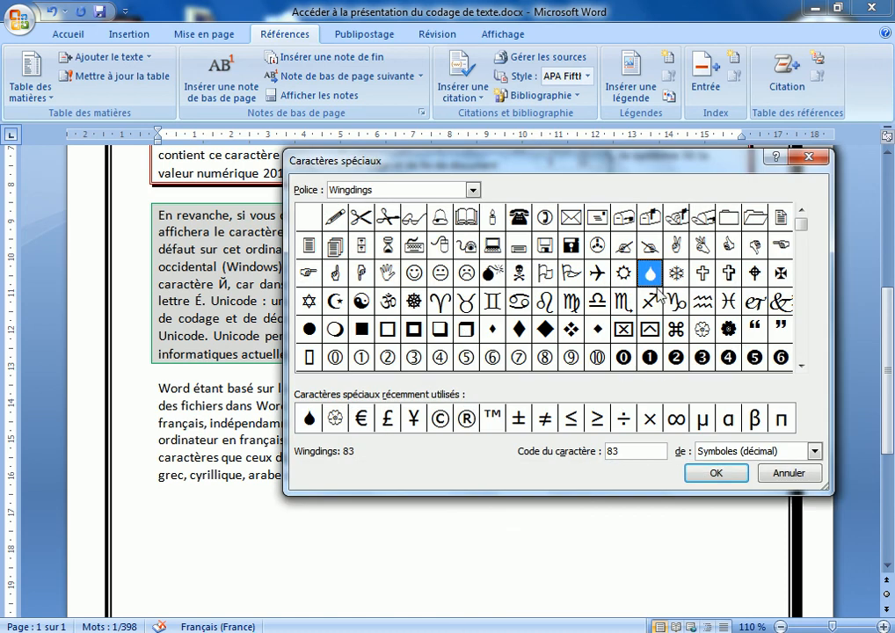
{"action": "left_click", "coordinate": [473, 190]}
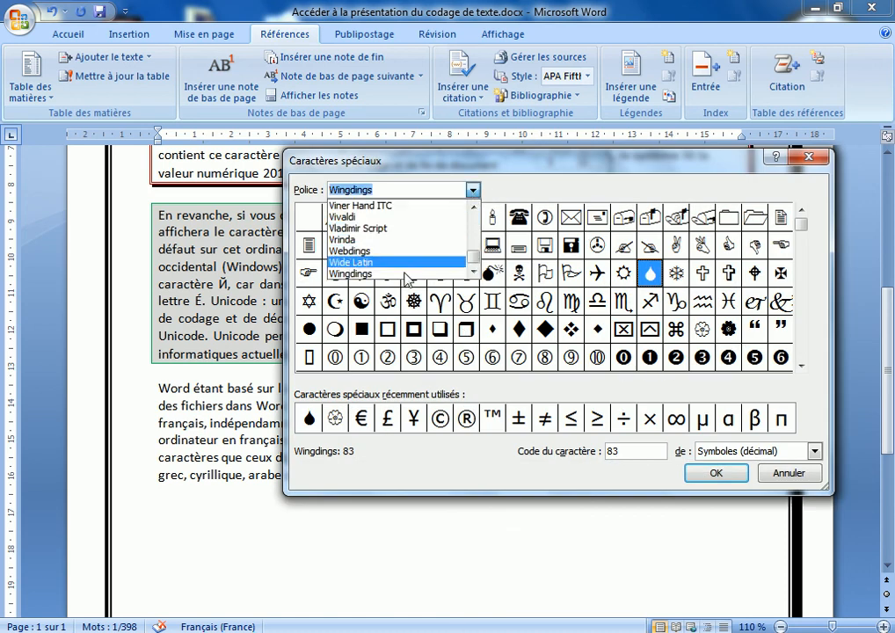
{"action": "left_click", "coordinate": [474, 272]}
{"action": "left_click", "coordinate": [411, 273]}
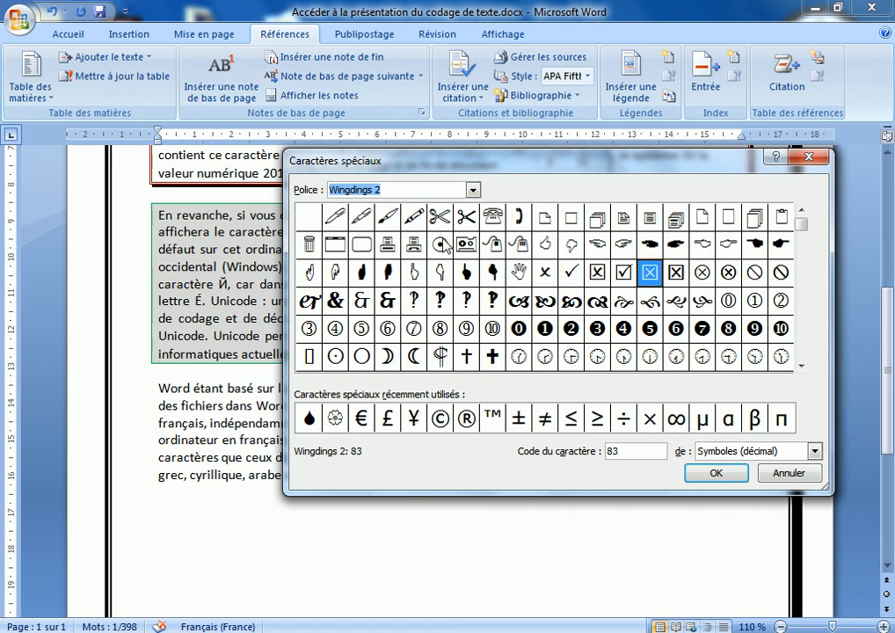
{"action": "left_click", "coordinate": [802, 283]}
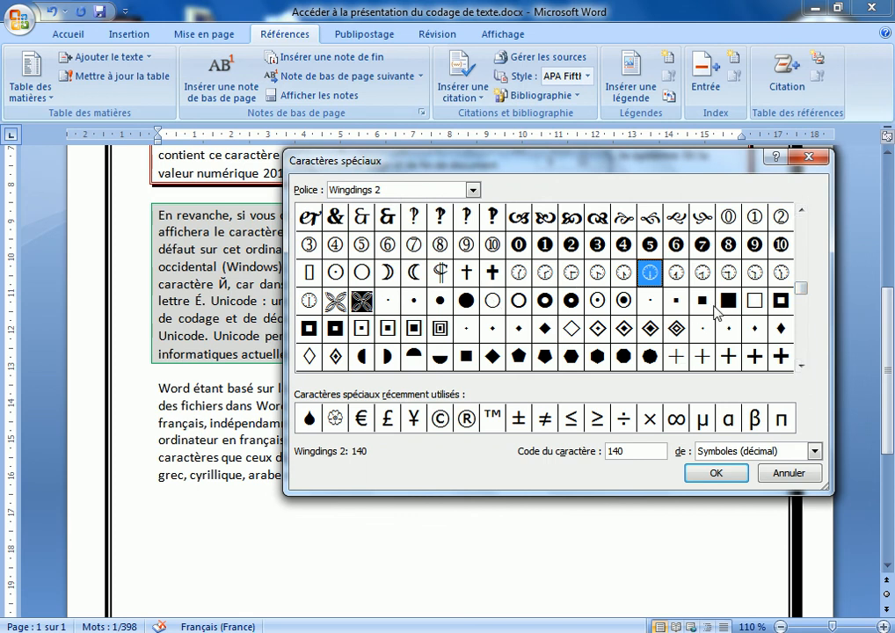
{"action": "left_click", "coordinate": [802, 344]}
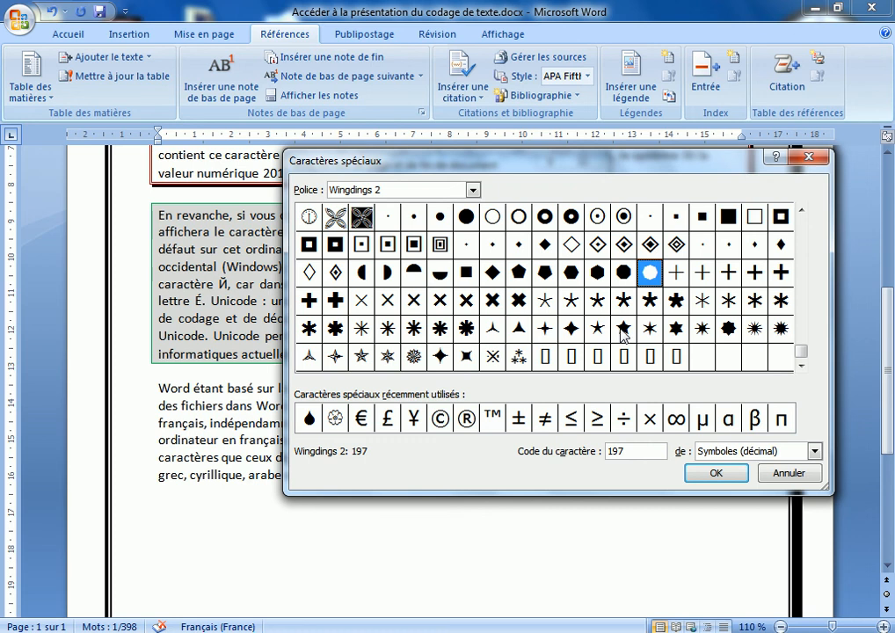
{"action": "left_click", "coordinate": [624, 330]}
{"action": "left_click", "coordinate": [714, 475]}
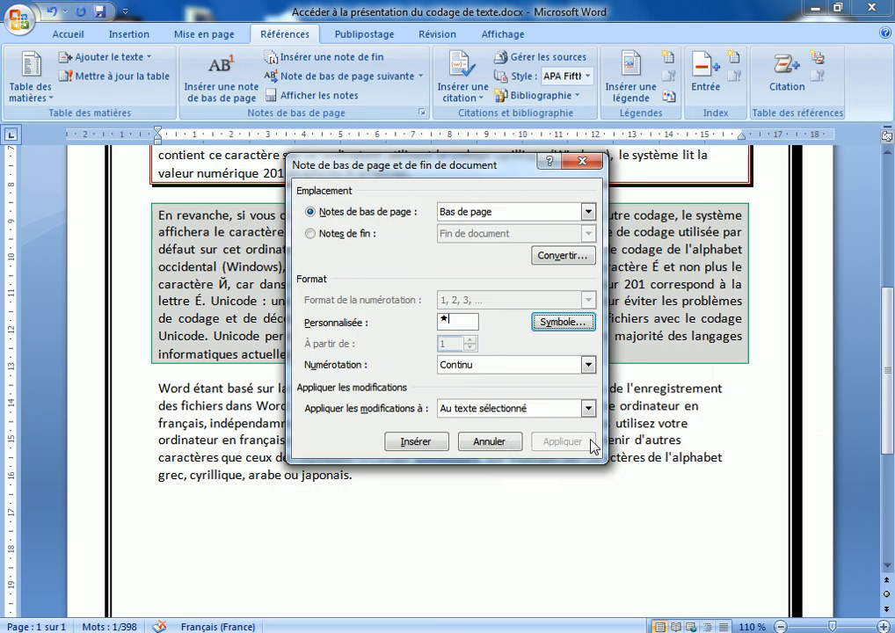
Insert the star-marked footnote on "occidentale", enter "hg gh ghgh ggghgh" as its text and check the note preview in the paragraph
{"action": "left_click", "coordinate": [405, 441]}
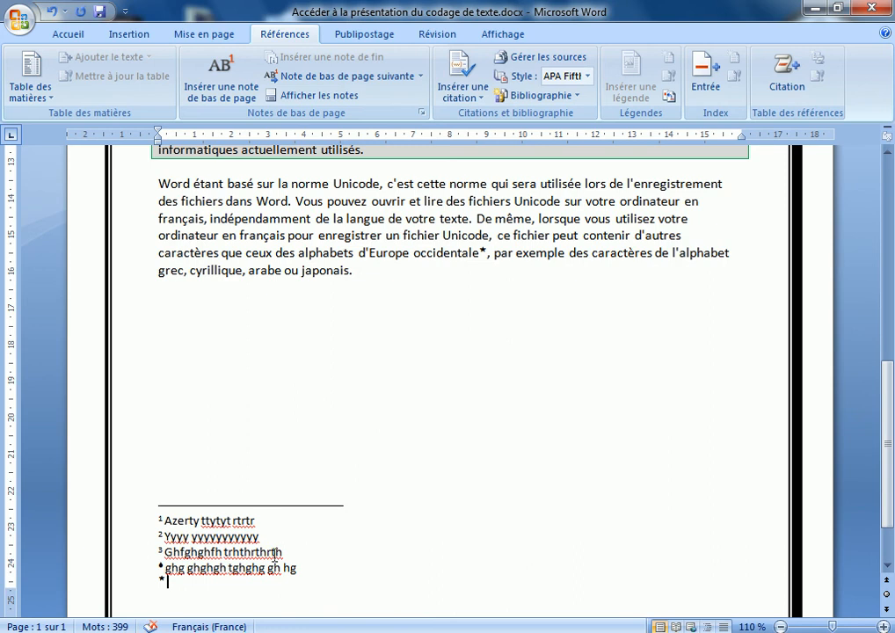
{"action": "type", "text": "hg gh ghgh ggghgh"}
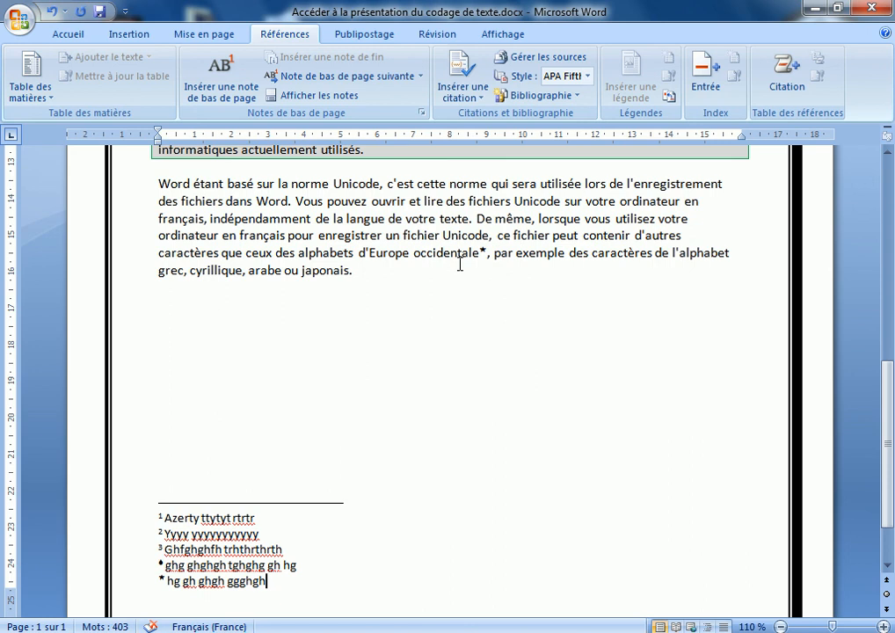
{"action": "mouse_move", "coordinate": [456, 254]}
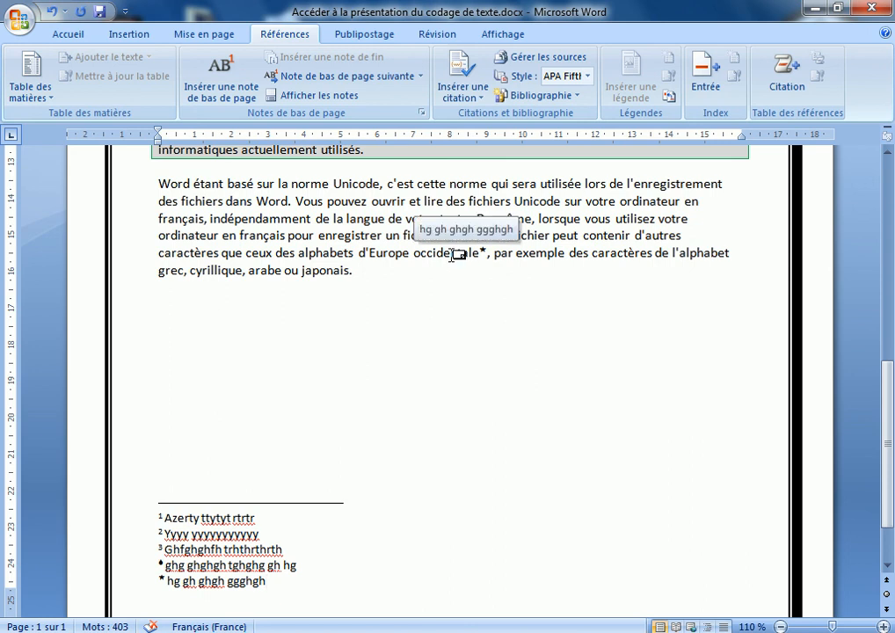